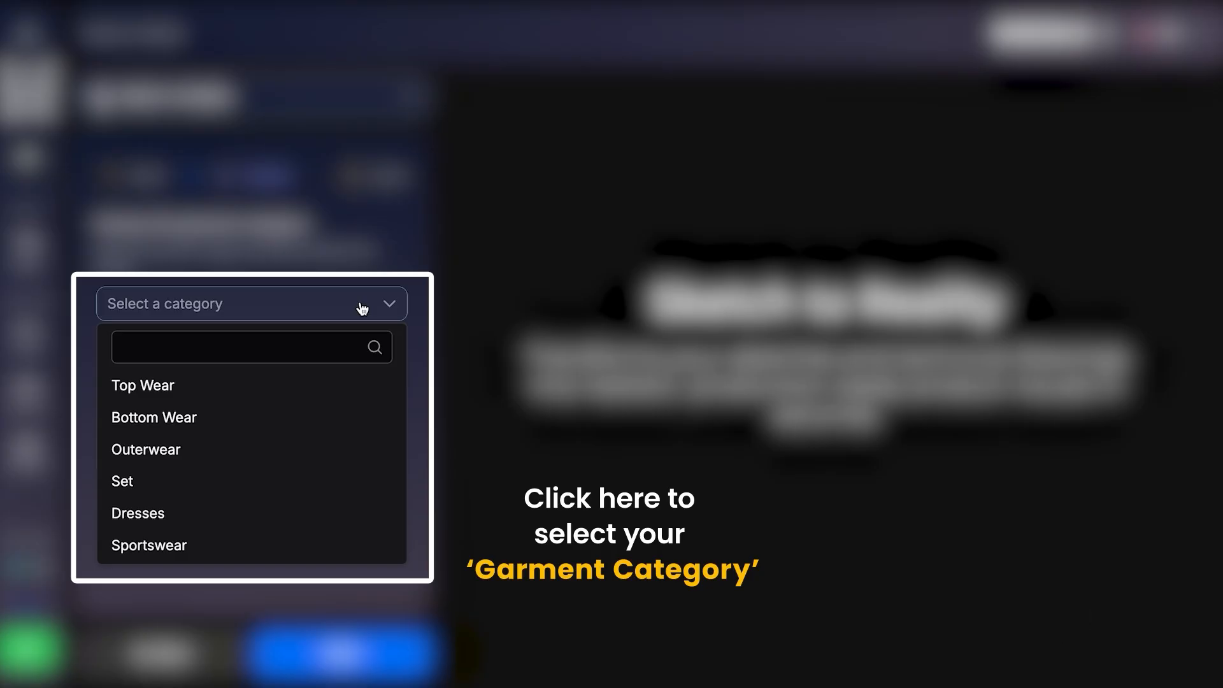
Choose Carpets as the garment category and continue to the design details.
{"action": "scroll", "coordinate": [314, 462], "scroll_direction": "down", "scroll_amount": 5}
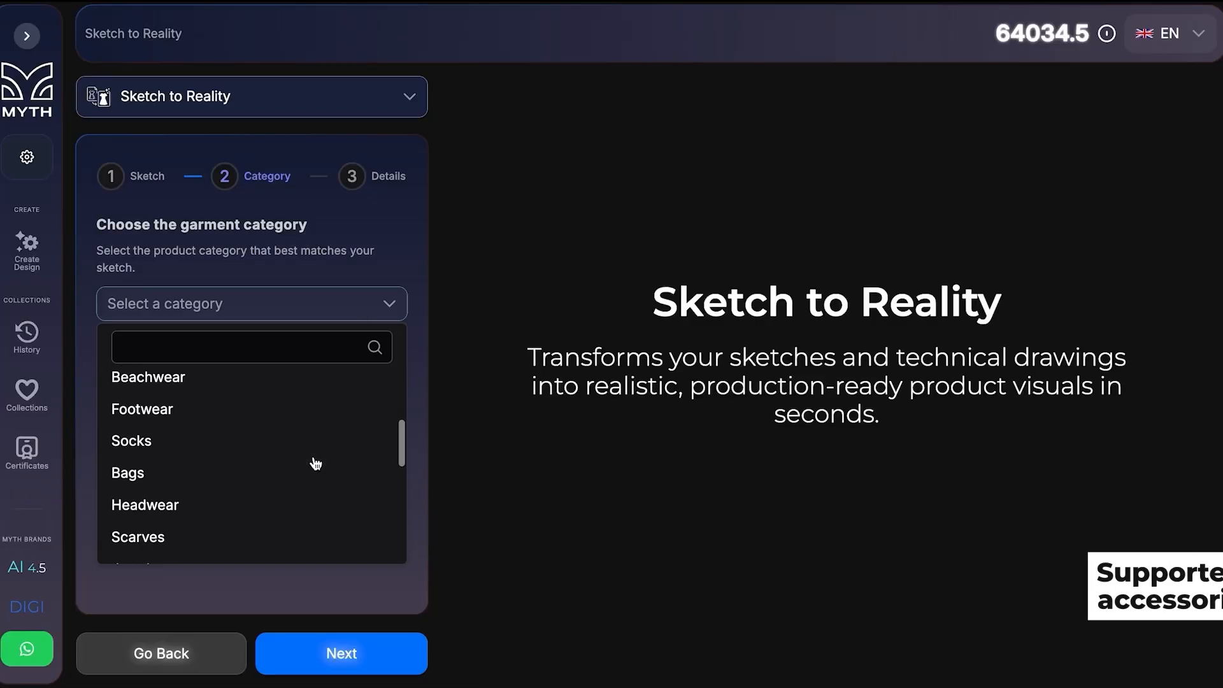
{"action": "scroll", "coordinate": [314, 461], "scroll_direction": "down", "scroll_amount": 2}
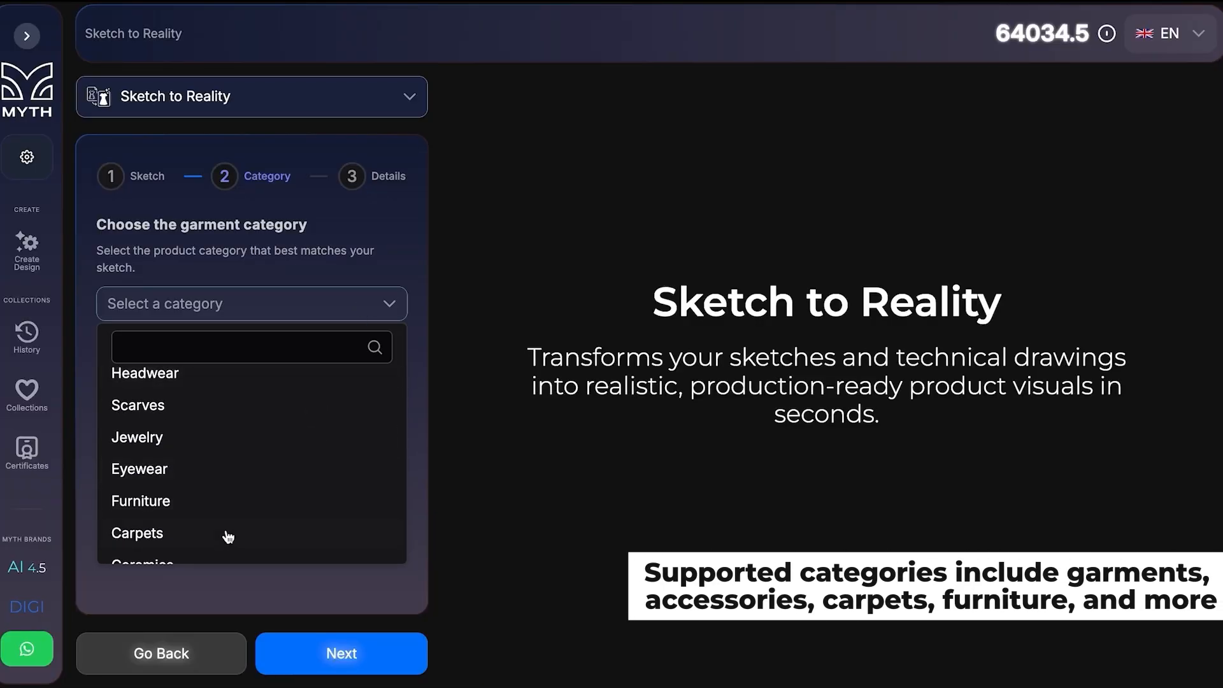
{"action": "scroll", "coordinate": [228, 535], "scroll_direction": "down", "scroll_amount": 3}
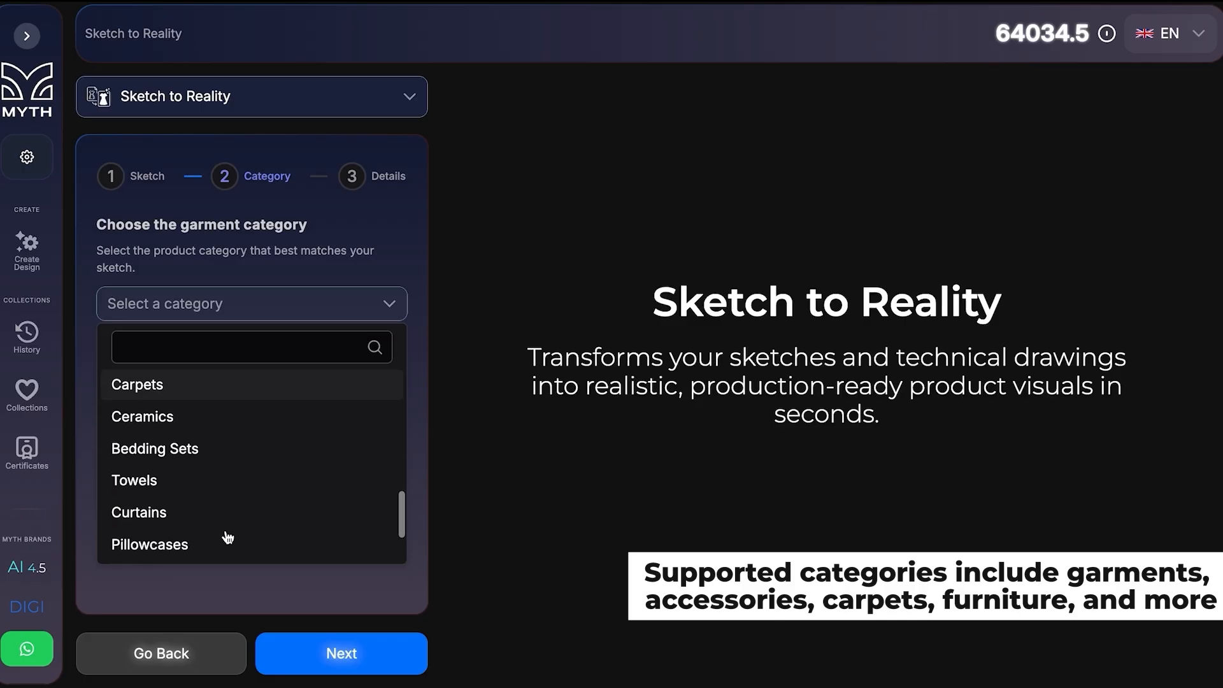
{"action": "left_click", "coordinate": [202, 390]}
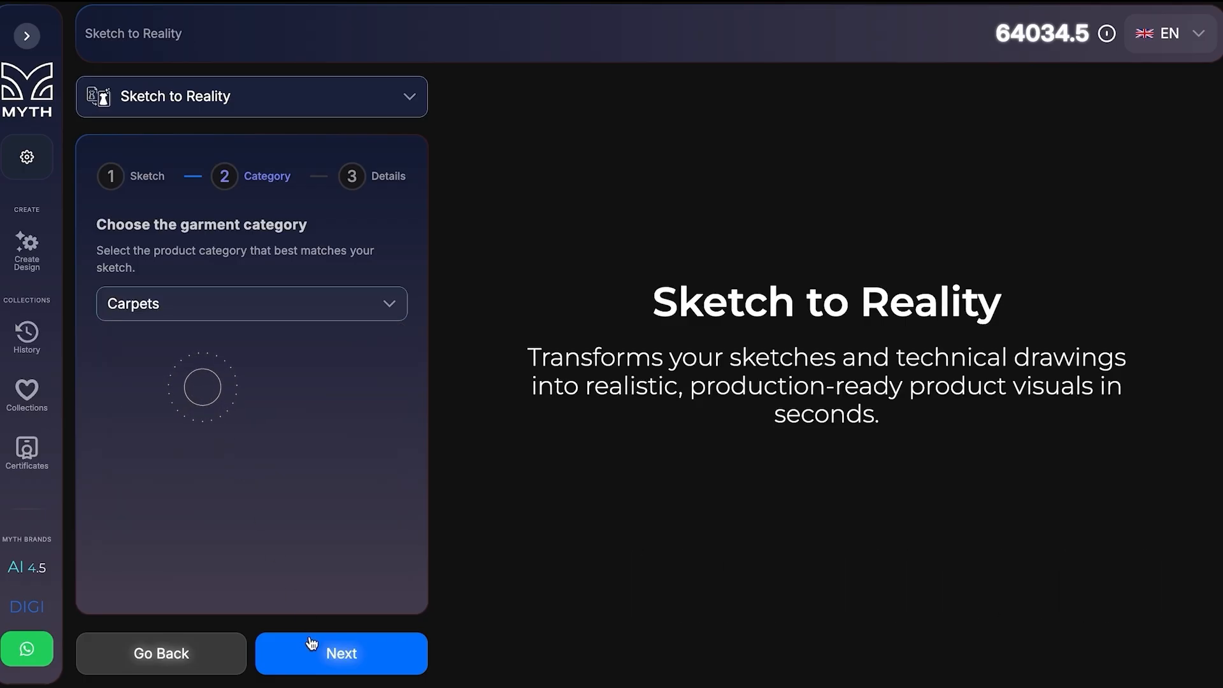
{"action": "left_click", "coordinate": [321, 658]}
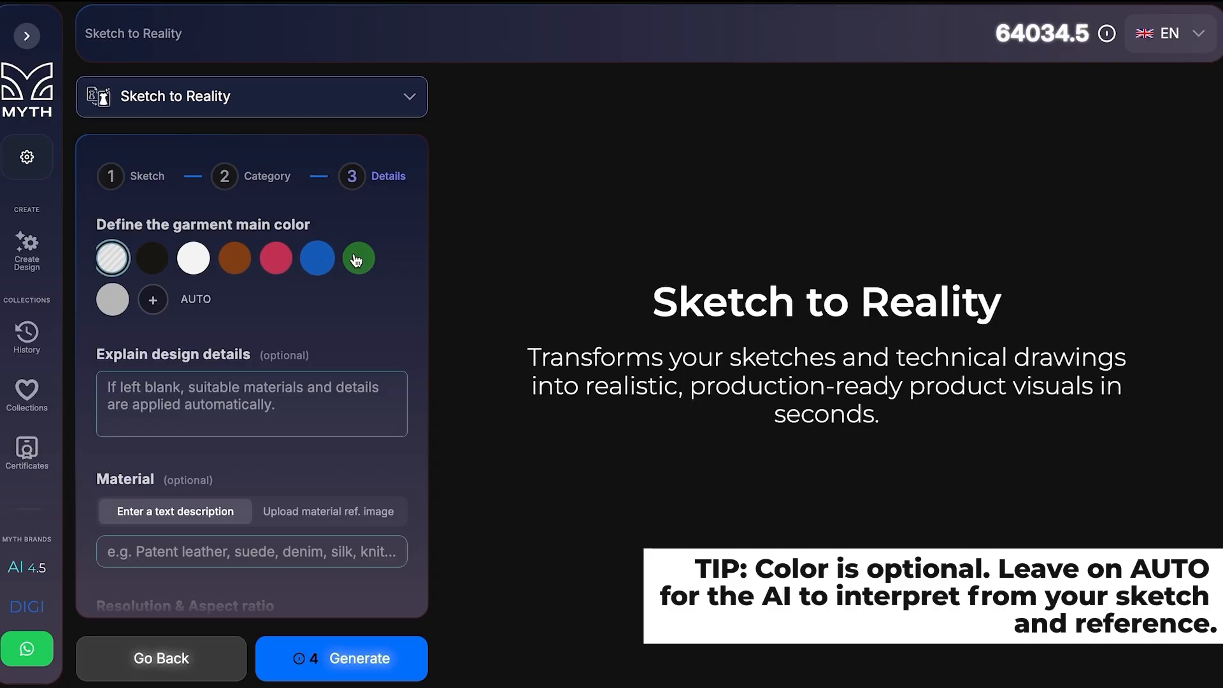
Switch the material input from a text description to a reference image upload.
{"action": "scroll", "coordinate": [298, 320], "scroll_direction": "down", "scroll_amount": 2}
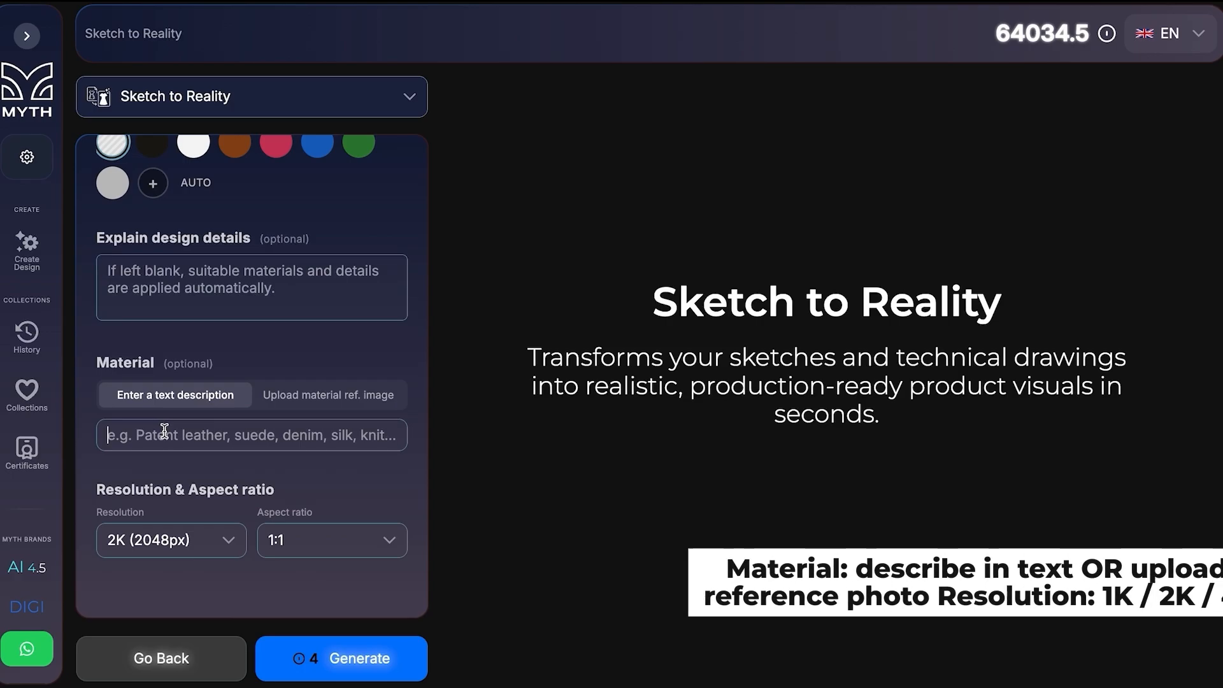
{"action": "left_click", "coordinate": [350, 396]}
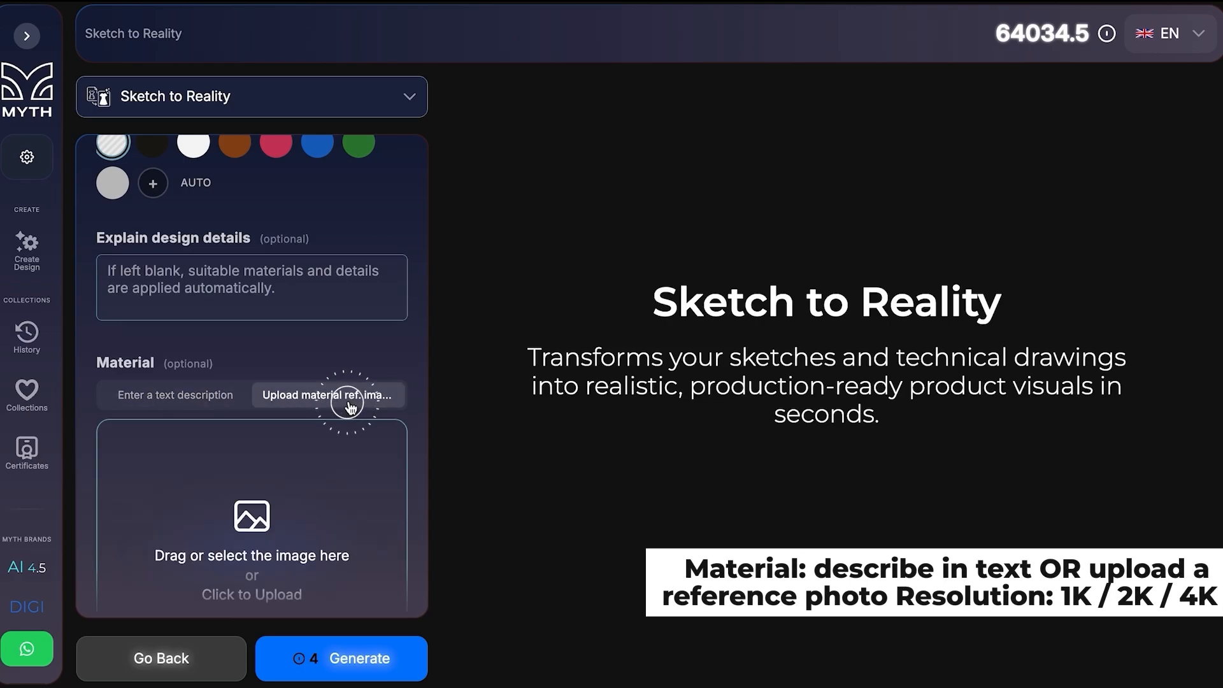
Set the output resolution to 4K (4096px) and the aspect ratio to 9:16.
{"action": "scroll", "coordinate": [349, 405], "scroll_direction": "down", "scroll_amount": 4}
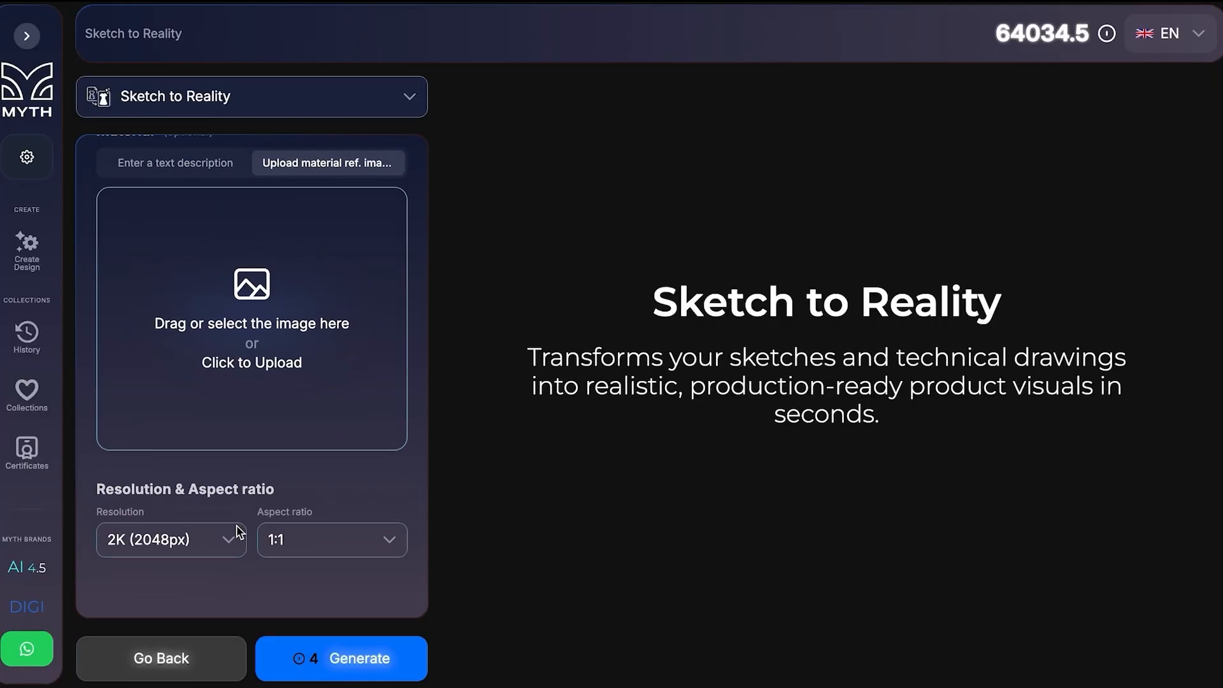
{"action": "left_click", "coordinate": [226, 537]}
{"action": "left_click", "coordinate": [191, 642]}
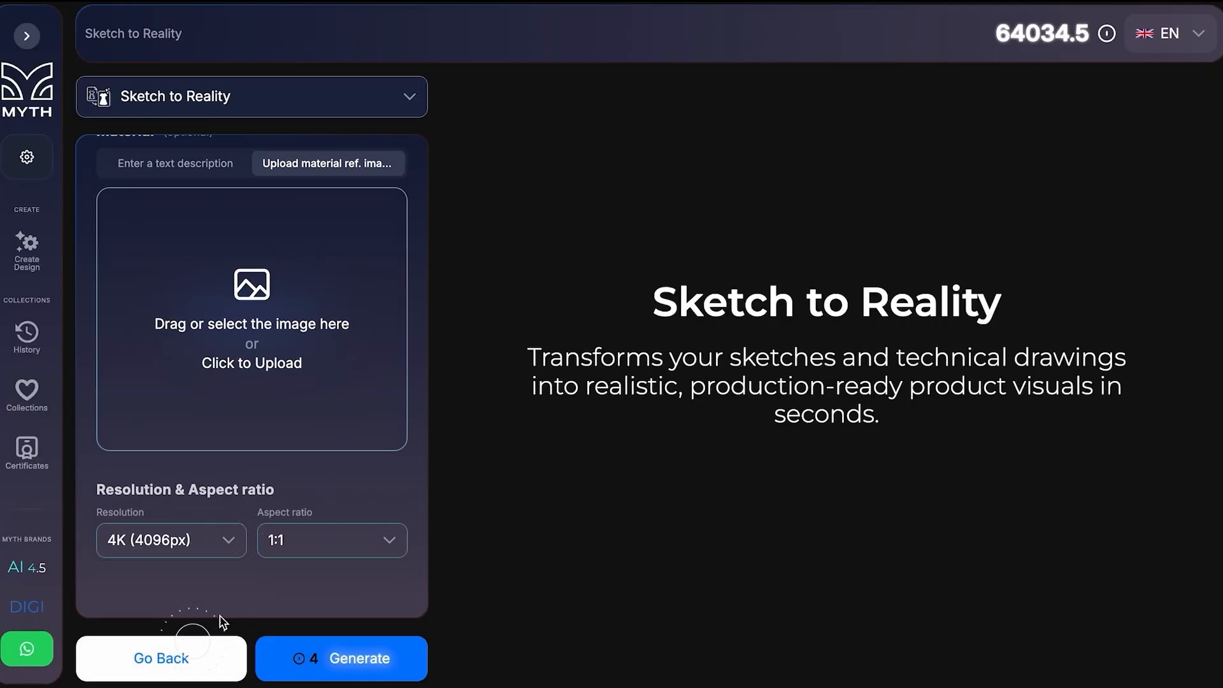
{"action": "left_click", "coordinate": [313, 546]}
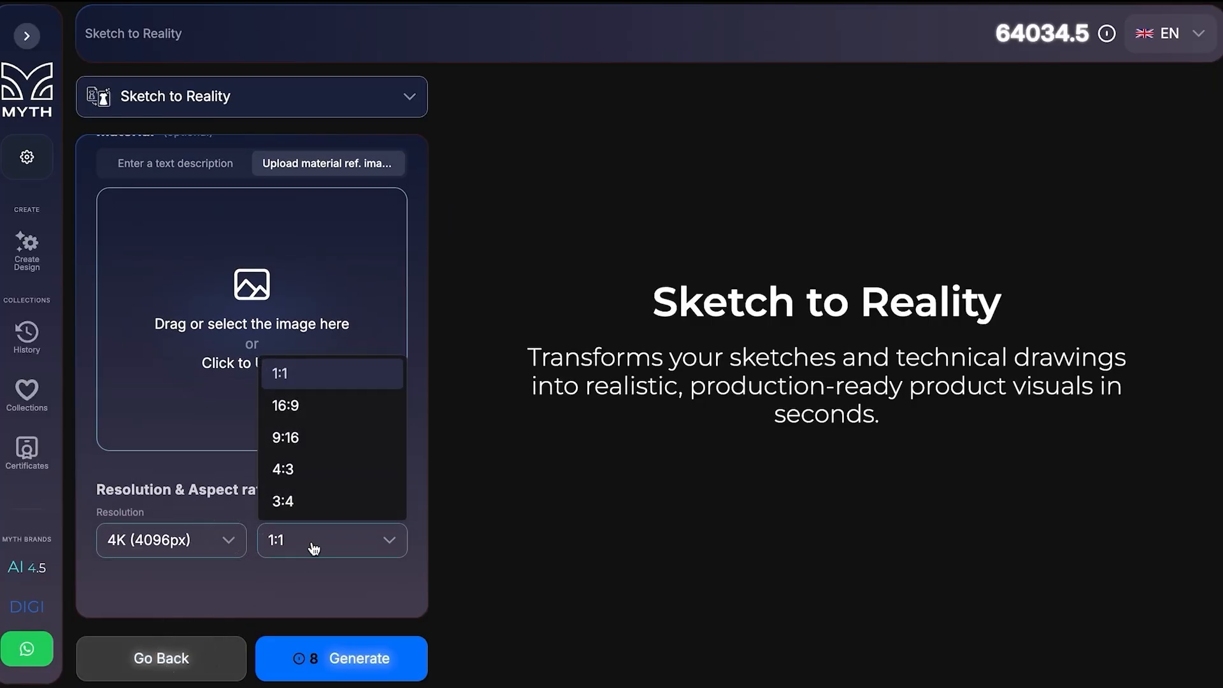
{"action": "left_click", "coordinate": [287, 437]}
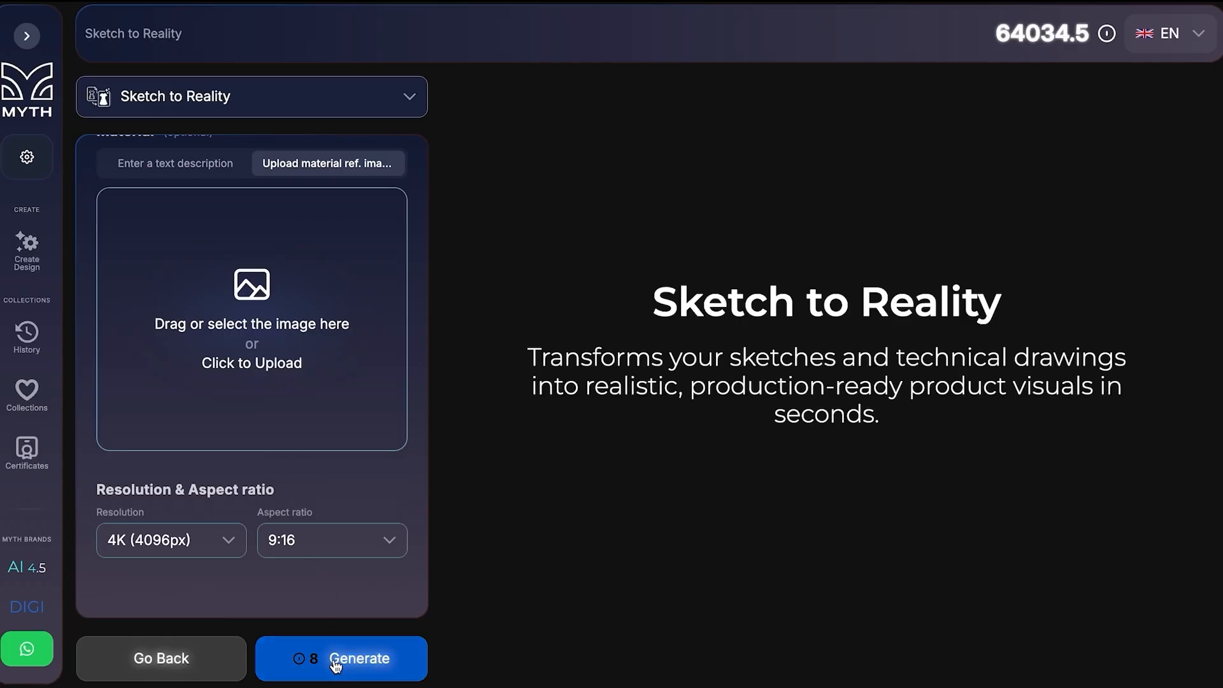
Generate the carpet design, view the result enlarged, and close the preview.
{"action": "left_click", "coordinate": [336, 663]}
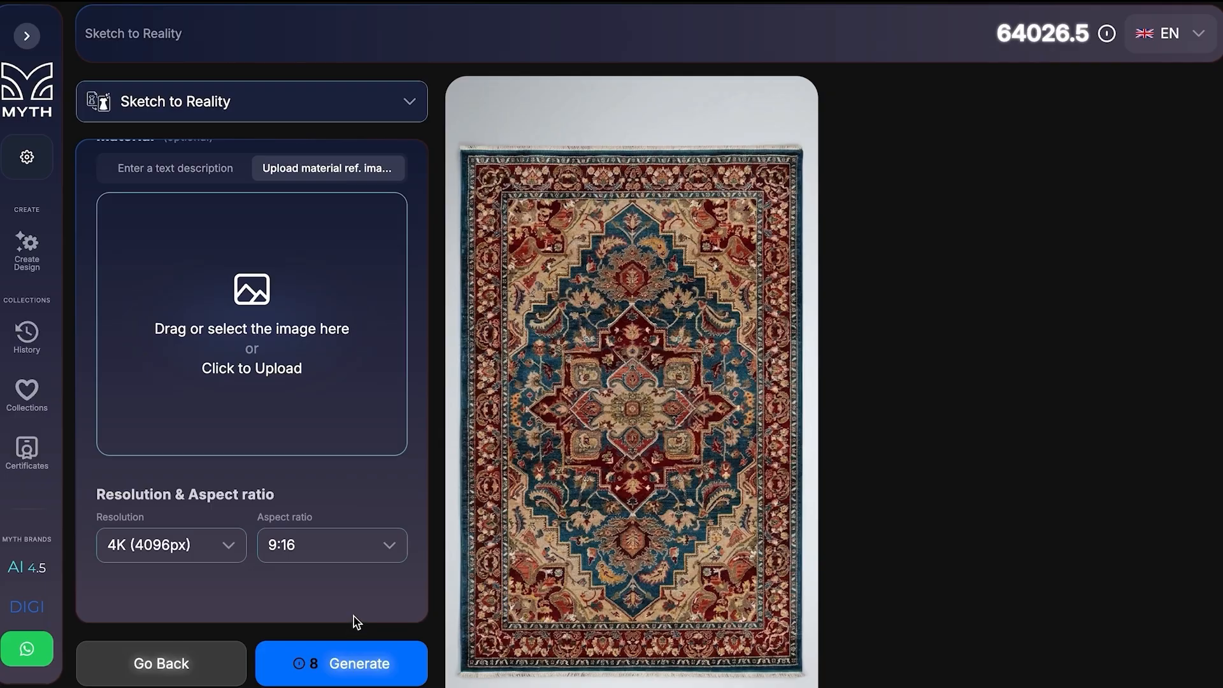
{"action": "left_click", "coordinate": [685, 427]}
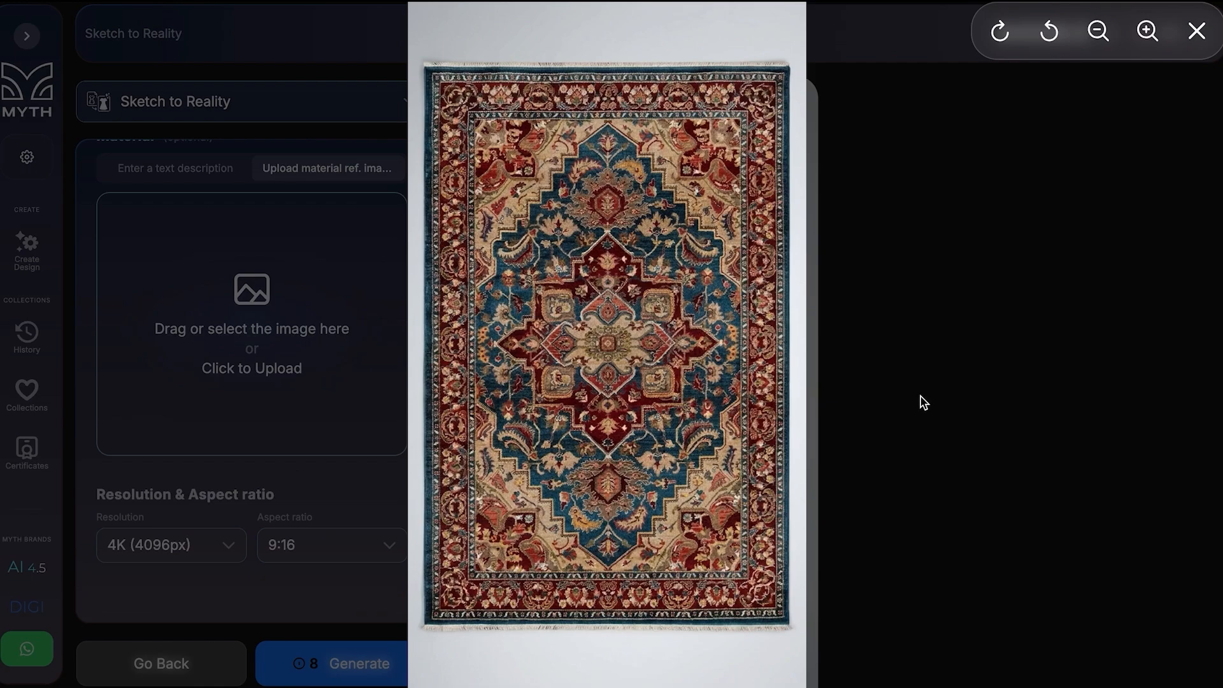
{"action": "left_click", "coordinate": [923, 402]}
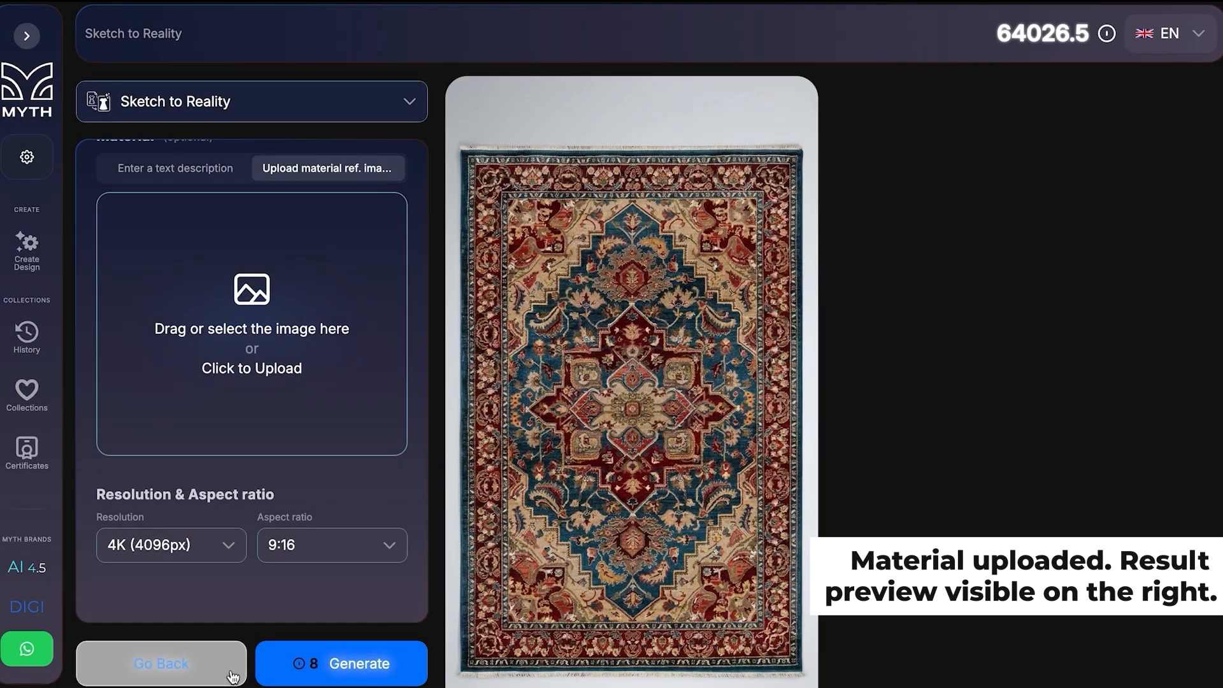
Upload the beige wavy texture image as the material reference.
{"action": "scroll", "coordinate": [315, 440], "scroll_direction": "up", "scroll_amount": 5}
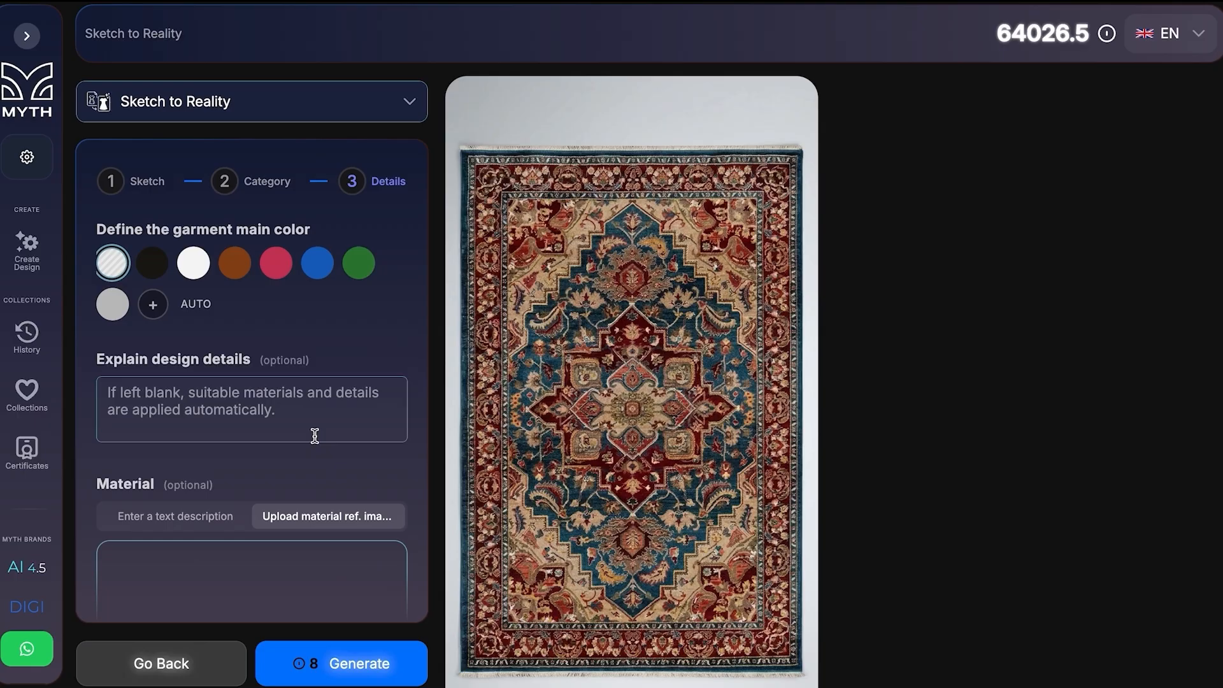
{"action": "scroll", "coordinate": [314, 440], "scroll_direction": "down", "scroll_amount": 3}
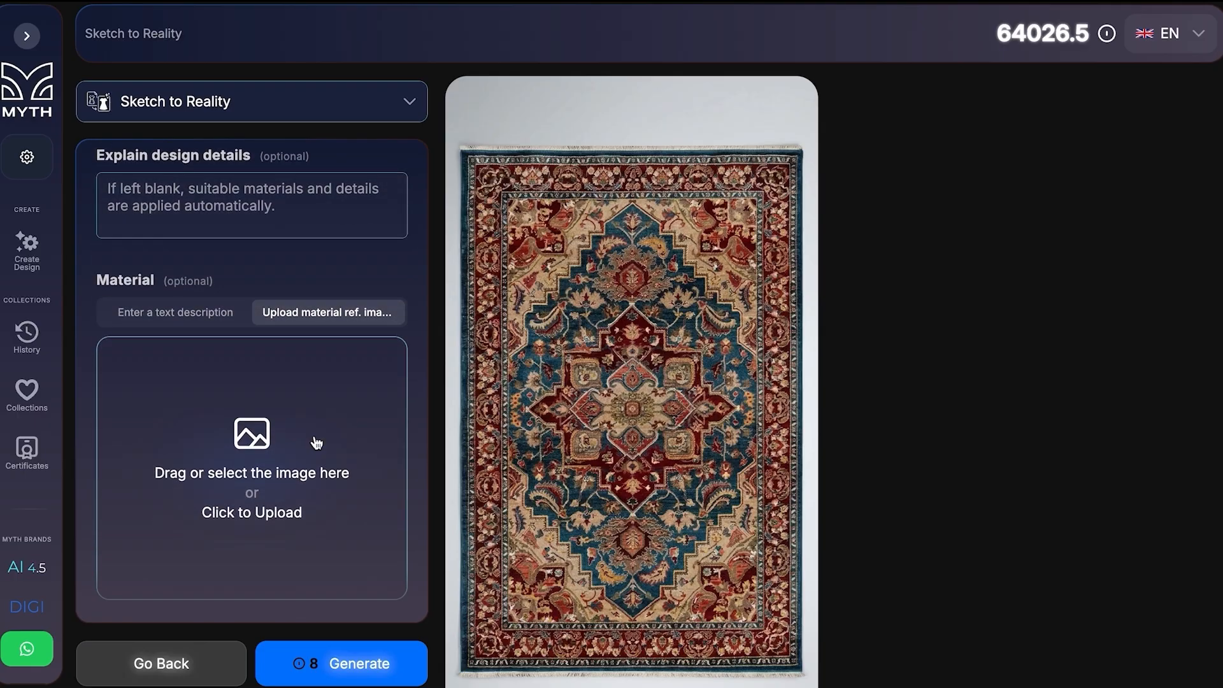
{"action": "left_click", "coordinate": [265, 448]}
{"action": "key", "text": "Return"}
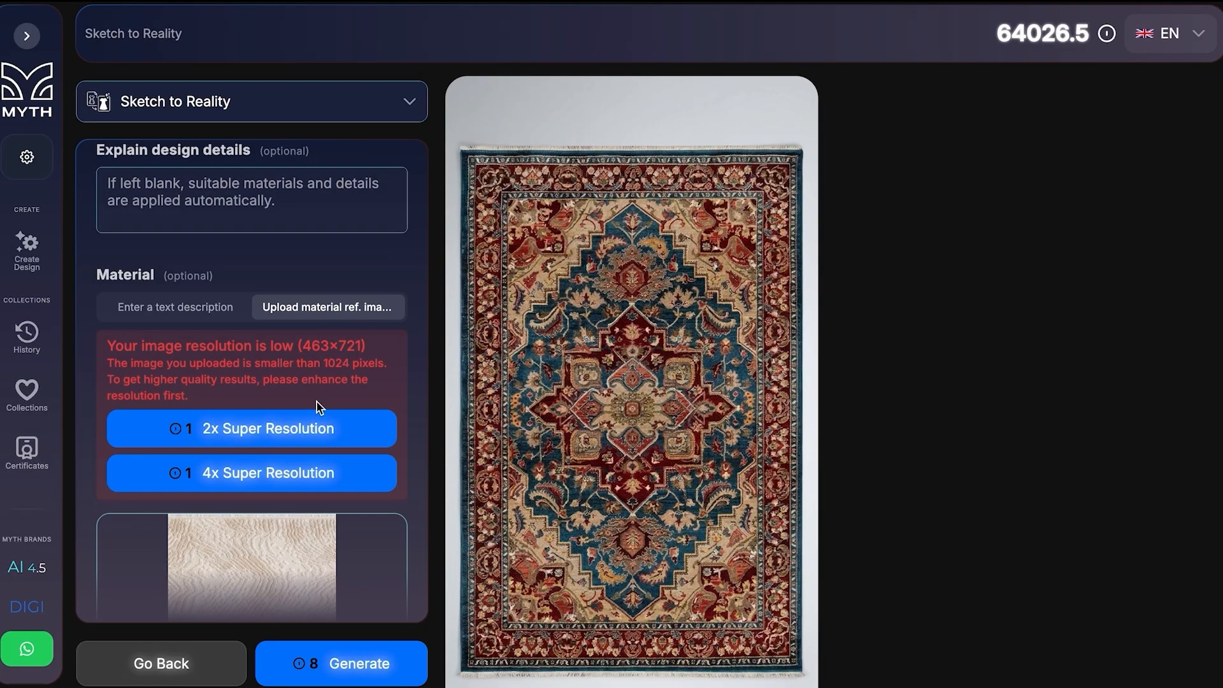
Enhance the uploaded material image with 2x Super Resolution and start a 4x Super Resolution pass on it.
{"action": "left_click", "coordinate": [317, 421]}
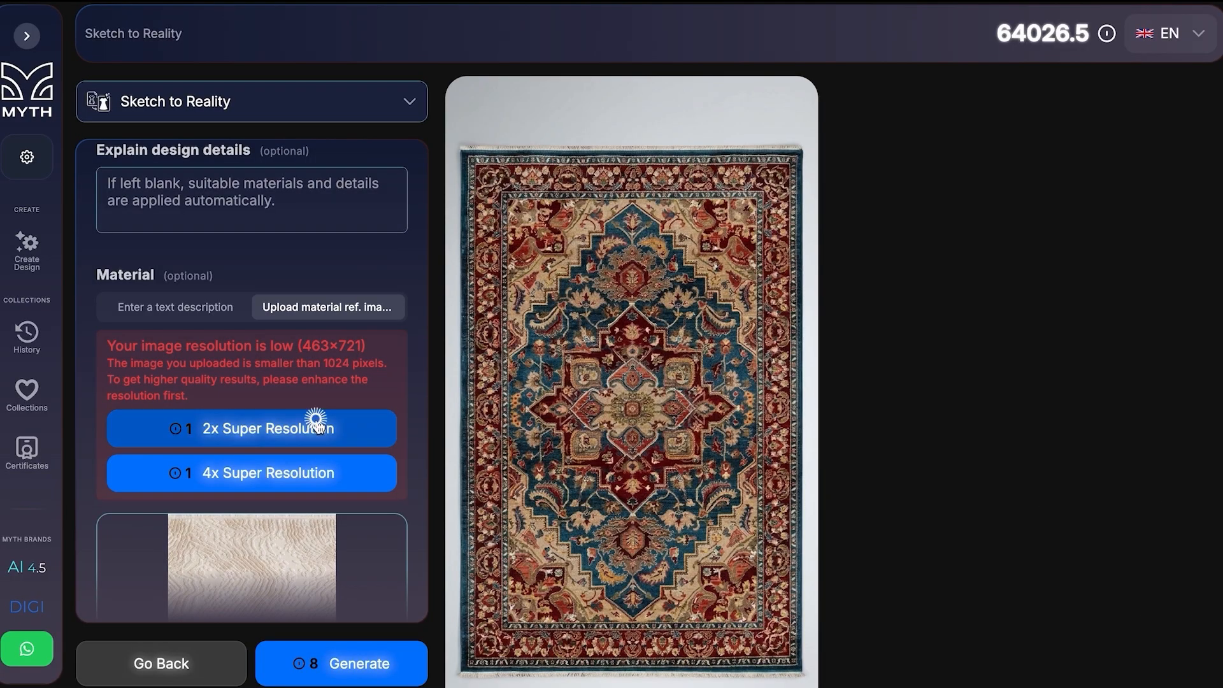
{"action": "scroll", "coordinate": [357, 583], "scroll_direction": "down", "scroll_amount": 4}
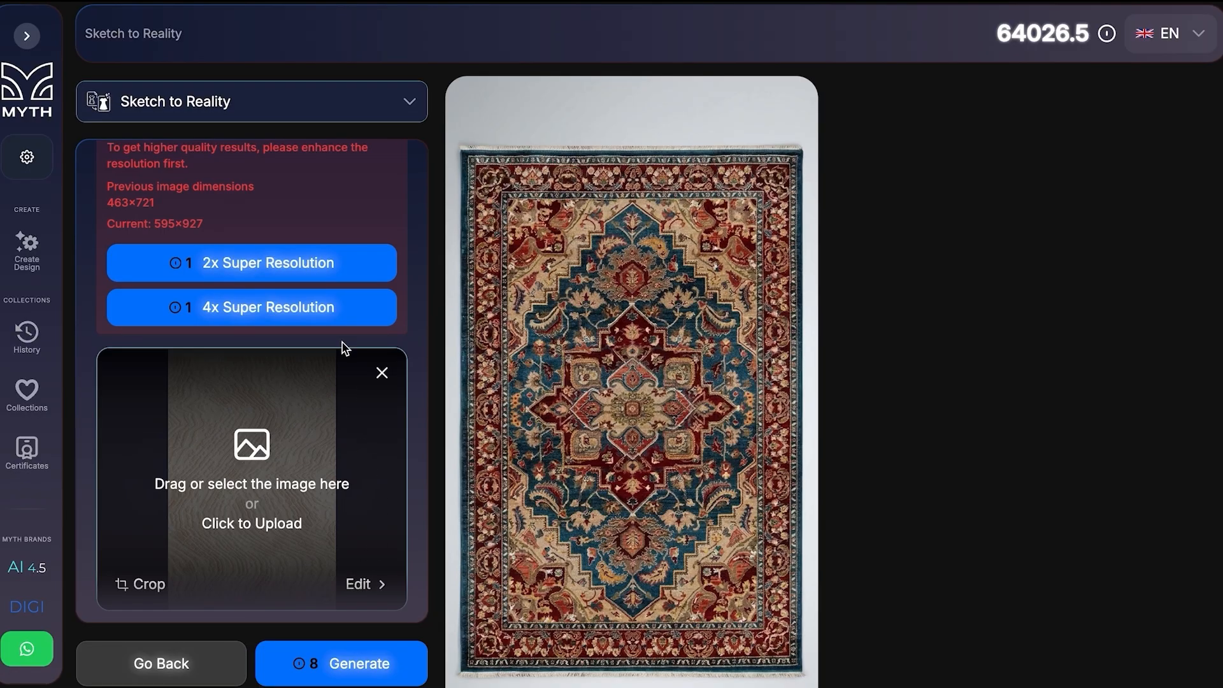
{"action": "left_click", "coordinate": [323, 308]}
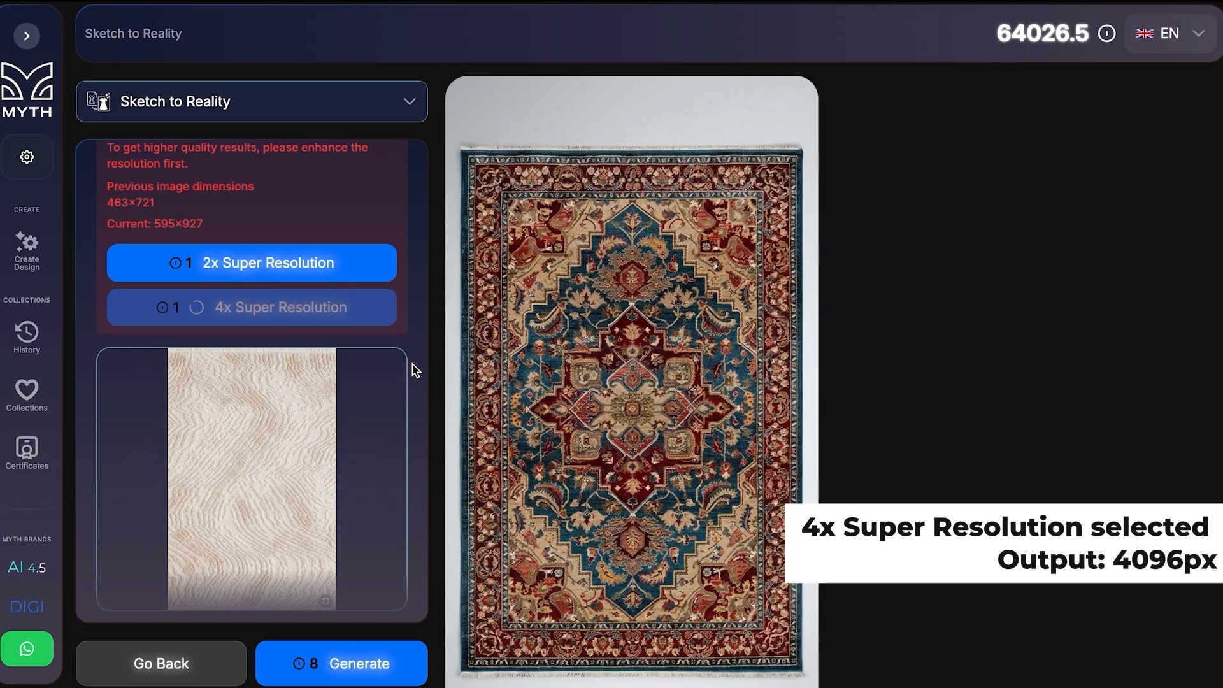
Generate a second carpet version using the uploaded material reference and inspect its result.
{"action": "scroll", "coordinate": [415, 371], "scroll_direction": "down", "scroll_amount": 2}
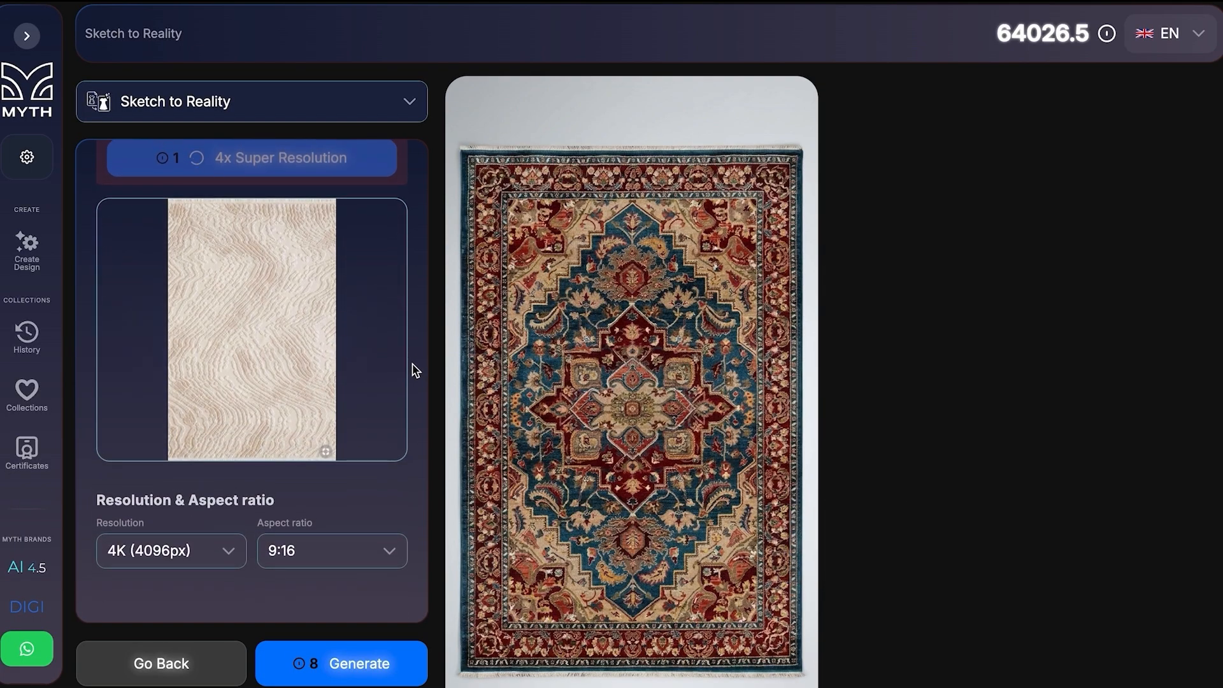
{"action": "left_click", "coordinate": [333, 664]}
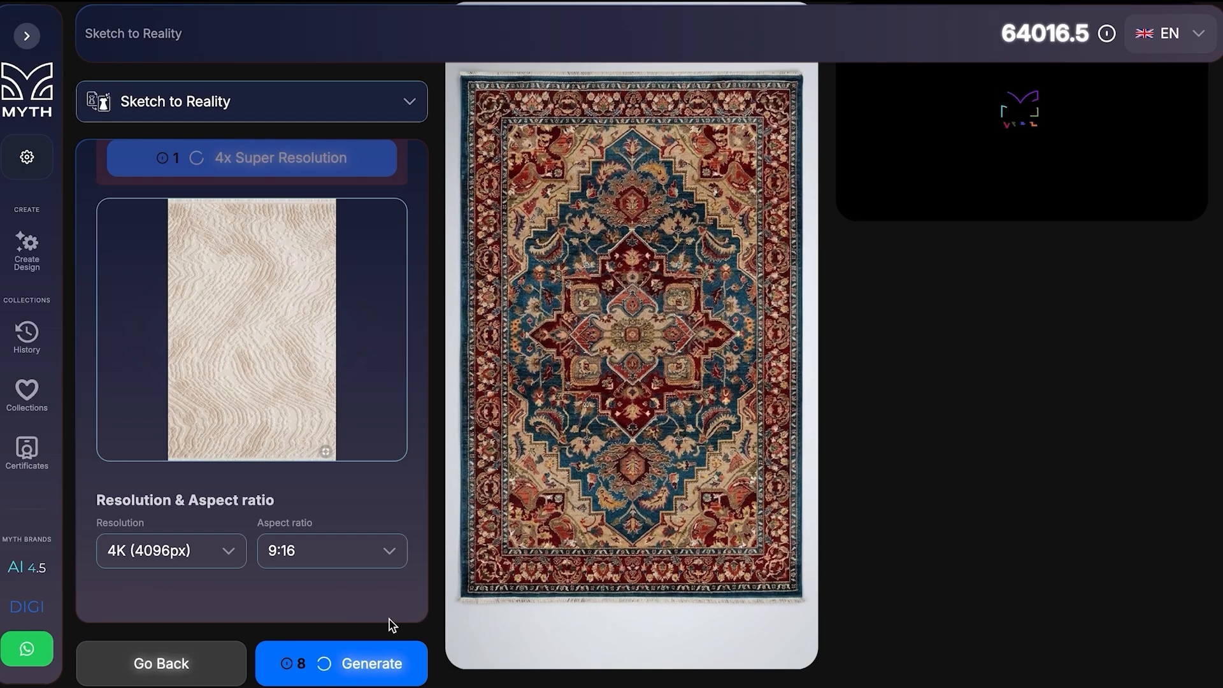
{"action": "left_click", "coordinate": [1092, 306]}
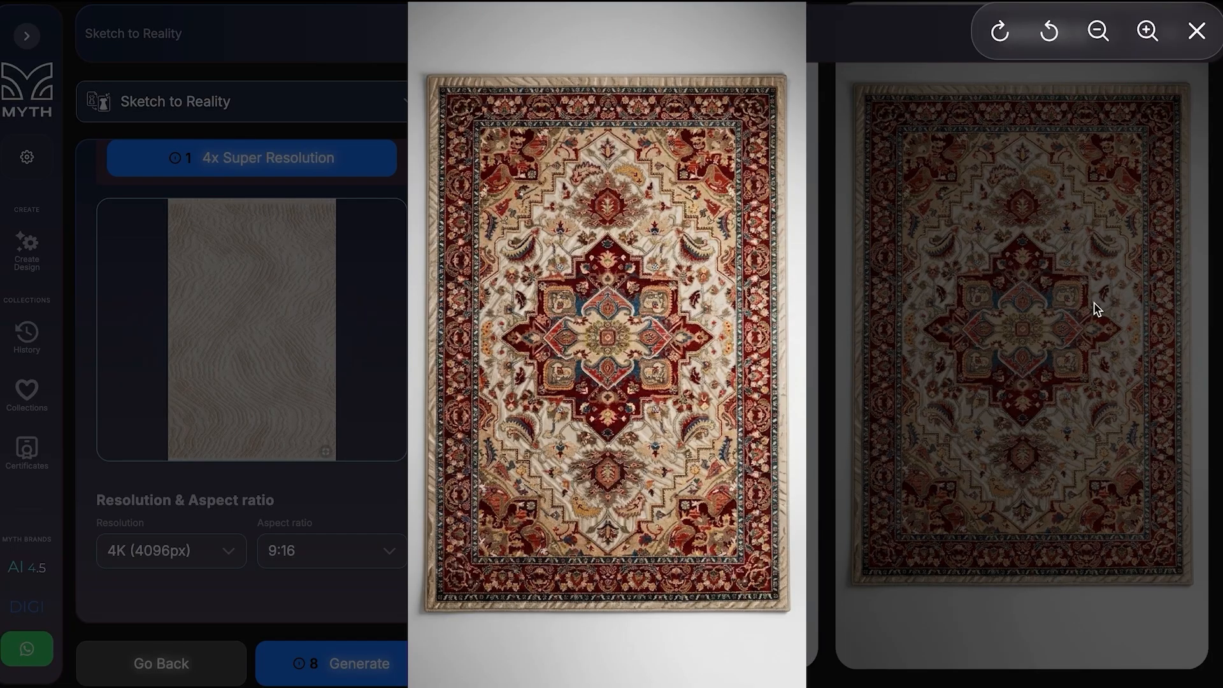
{"action": "left_click", "coordinate": [1096, 309]}
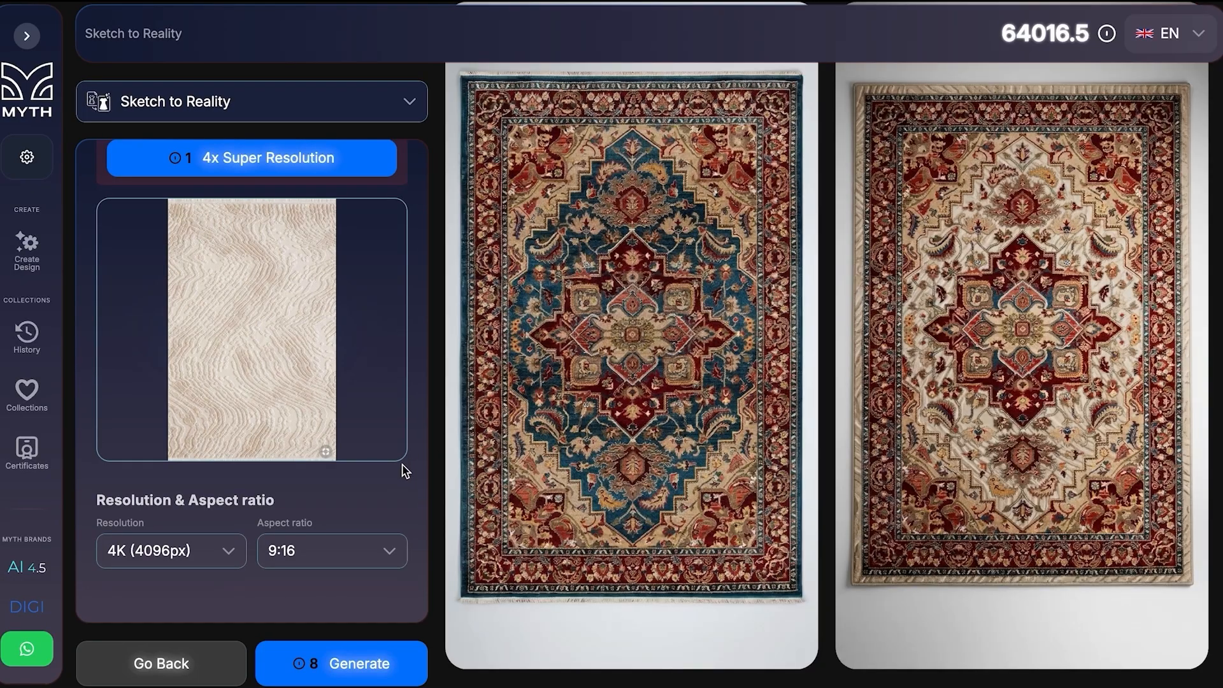
Run 2x Super Resolution on the material image and describe the design details as "Add tassels on top and bottom of the rug".
{"action": "scroll", "coordinate": [358, 463], "scroll_direction": "up", "scroll_amount": 6}
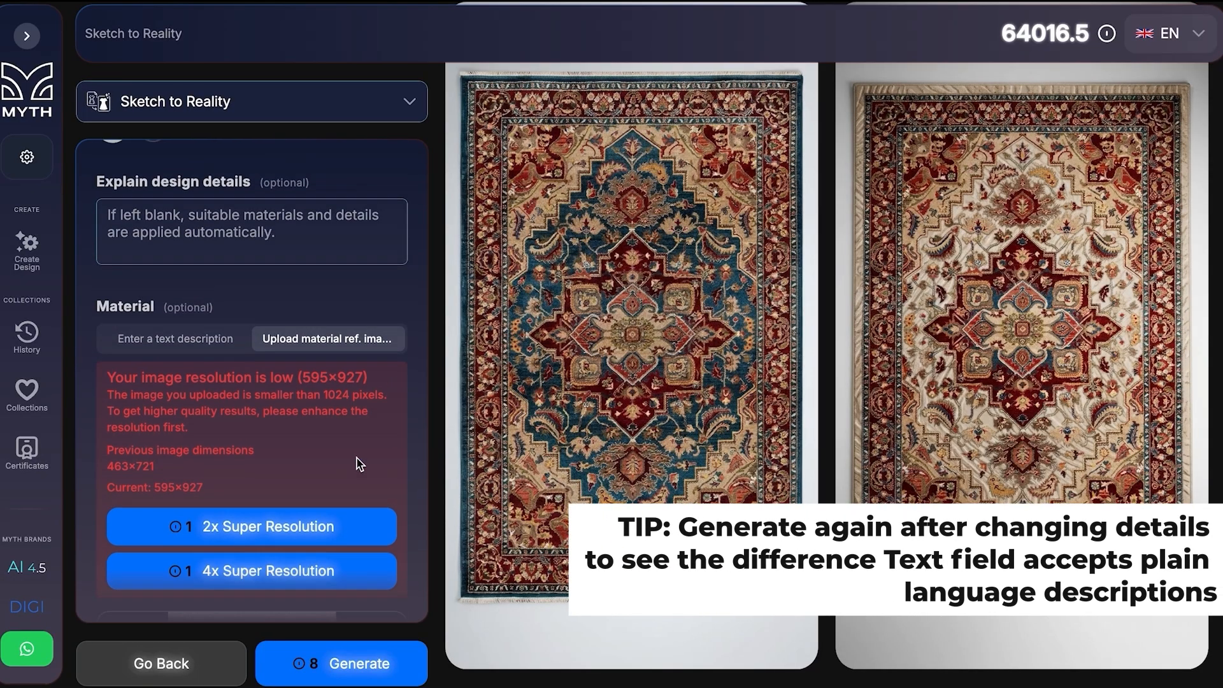
{"action": "left_click", "coordinate": [295, 521]}
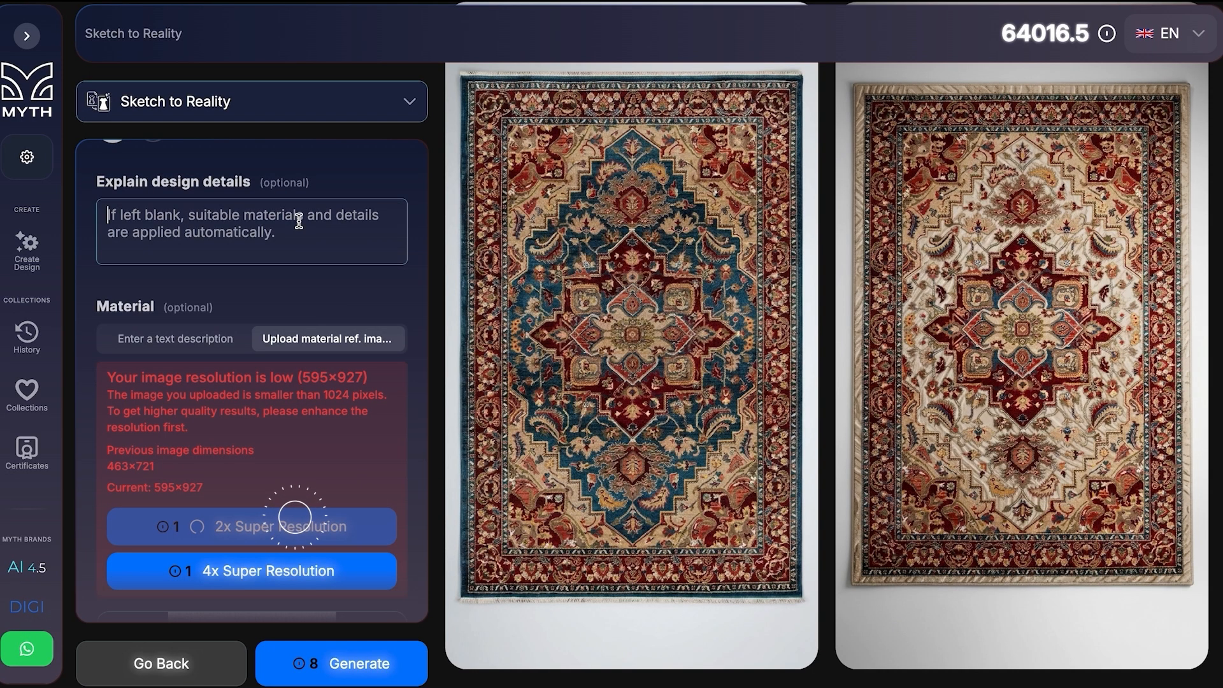
{"action": "type", "text": "Add tassels on top and bo"}
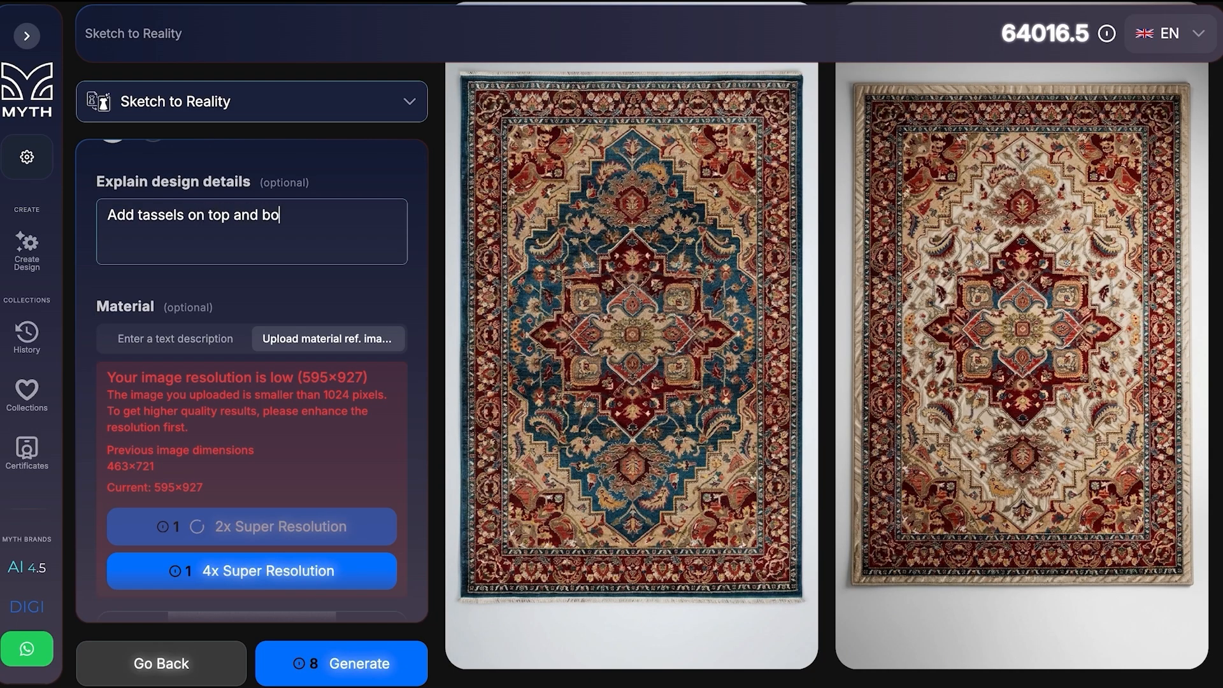
{"action": "type", "text": "m of the rug"}
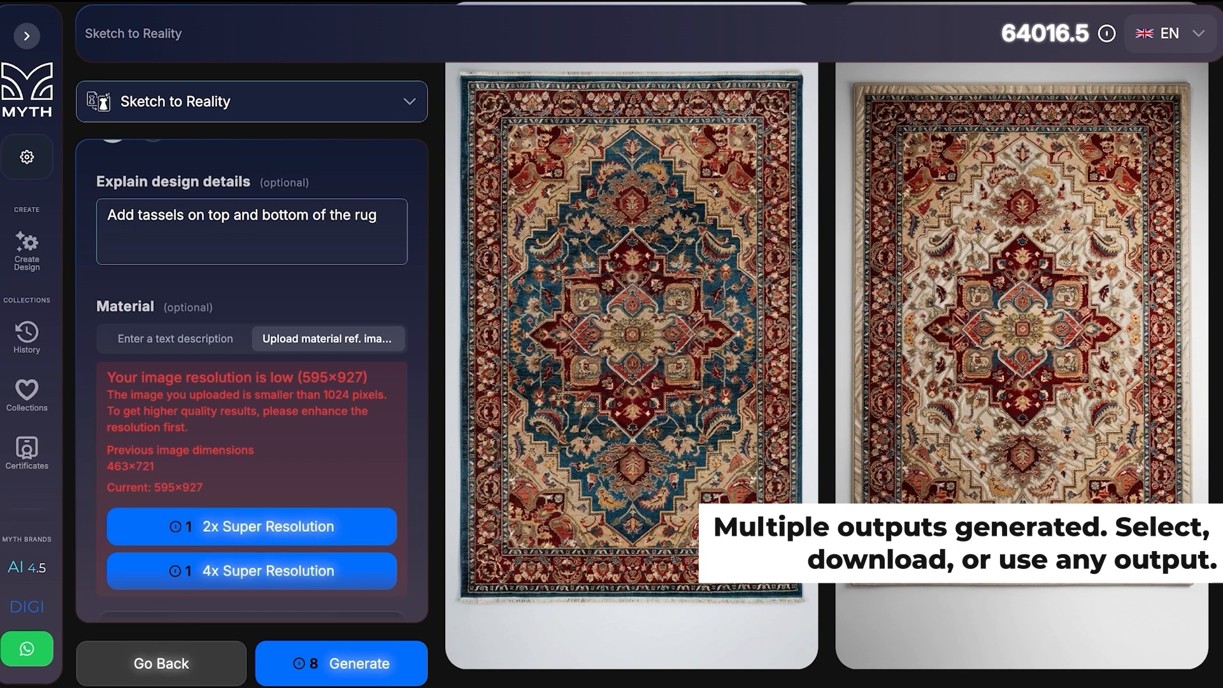
Open the custom main color settings and go through the RGB, HSL, HSB and CMYK value modes.
{"action": "scroll", "coordinate": [388, 510], "scroll_direction": "down", "scroll_amount": 5}
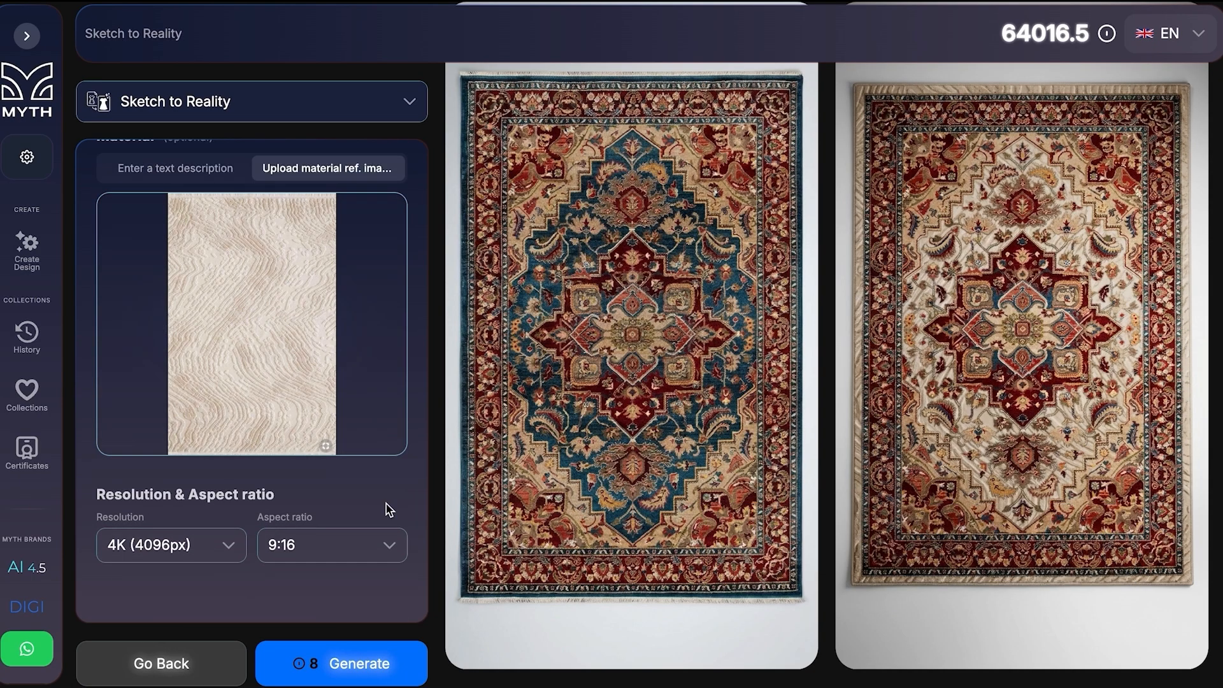
{"action": "scroll", "coordinate": [388, 509], "scroll_direction": "up", "scroll_amount": 5}
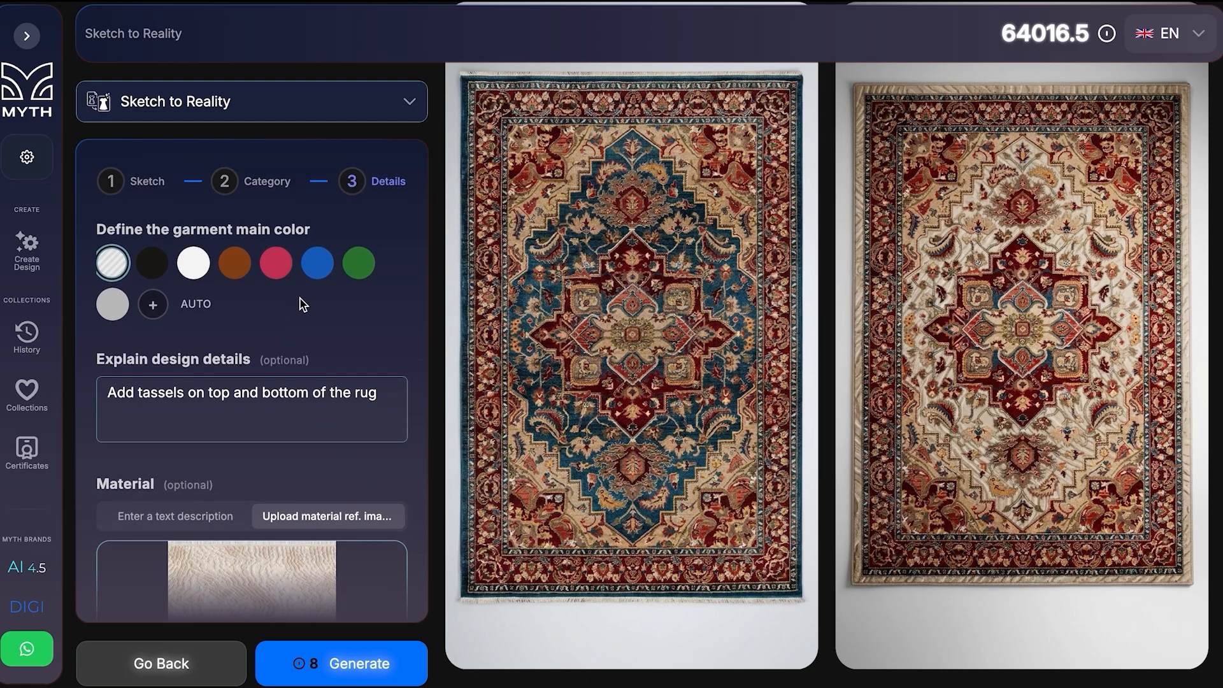
{"action": "left_click", "coordinate": [153, 304]}
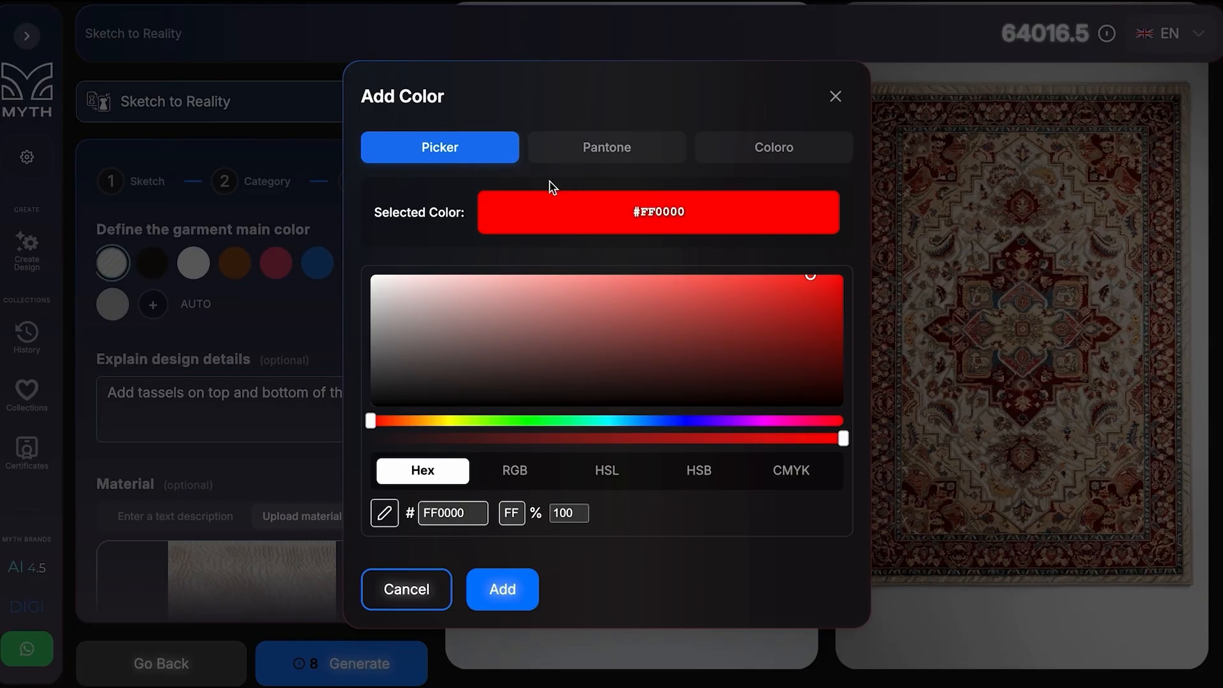
{"action": "left_click", "coordinate": [504, 484]}
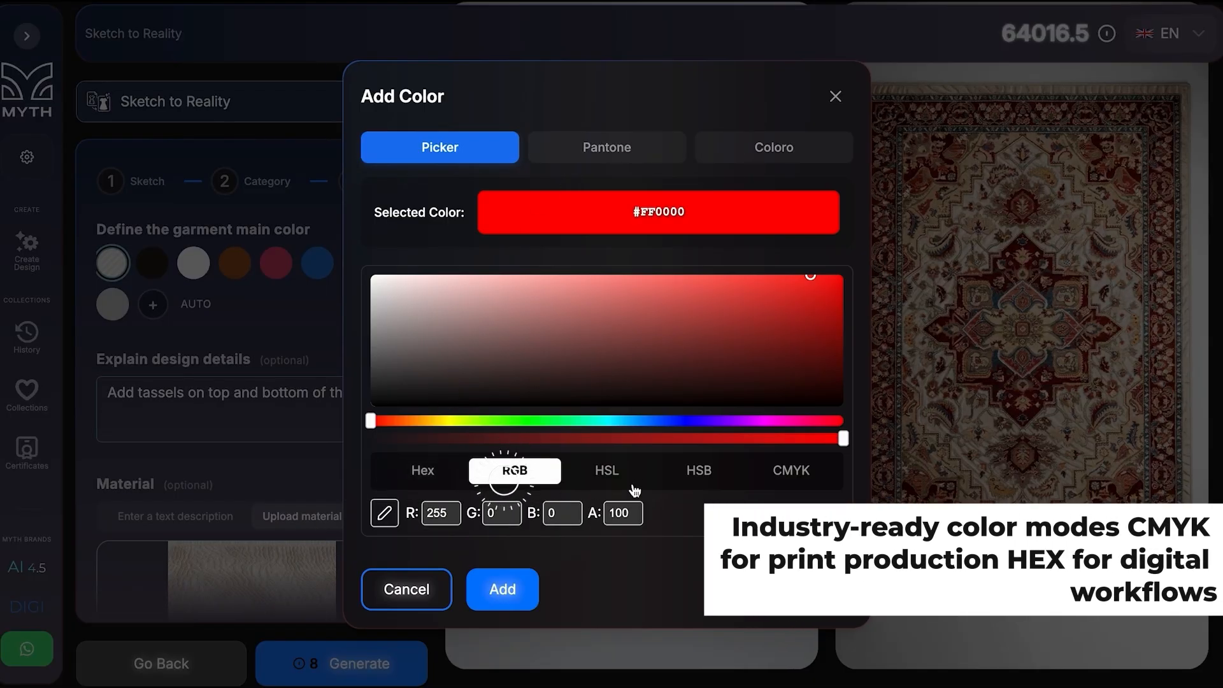
{"action": "left_click", "coordinate": [602, 475]}
{"action": "left_click", "coordinate": [693, 470]}
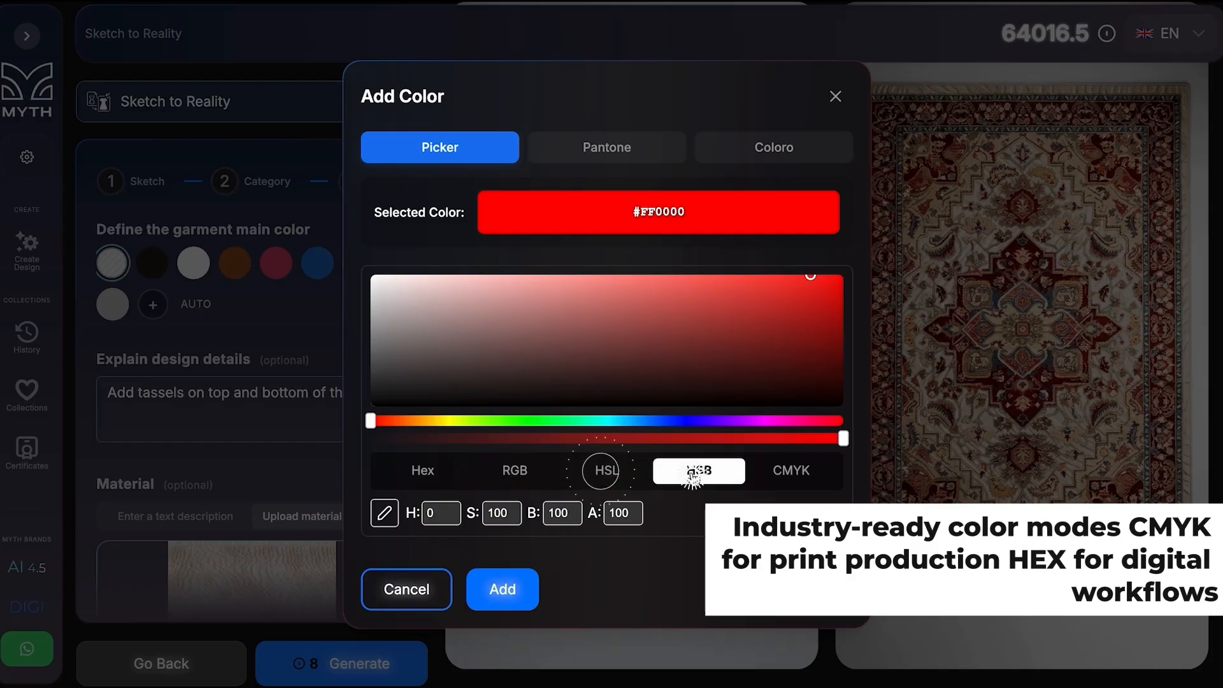
{"action": "left_click", "coordinate": [769, 475]}
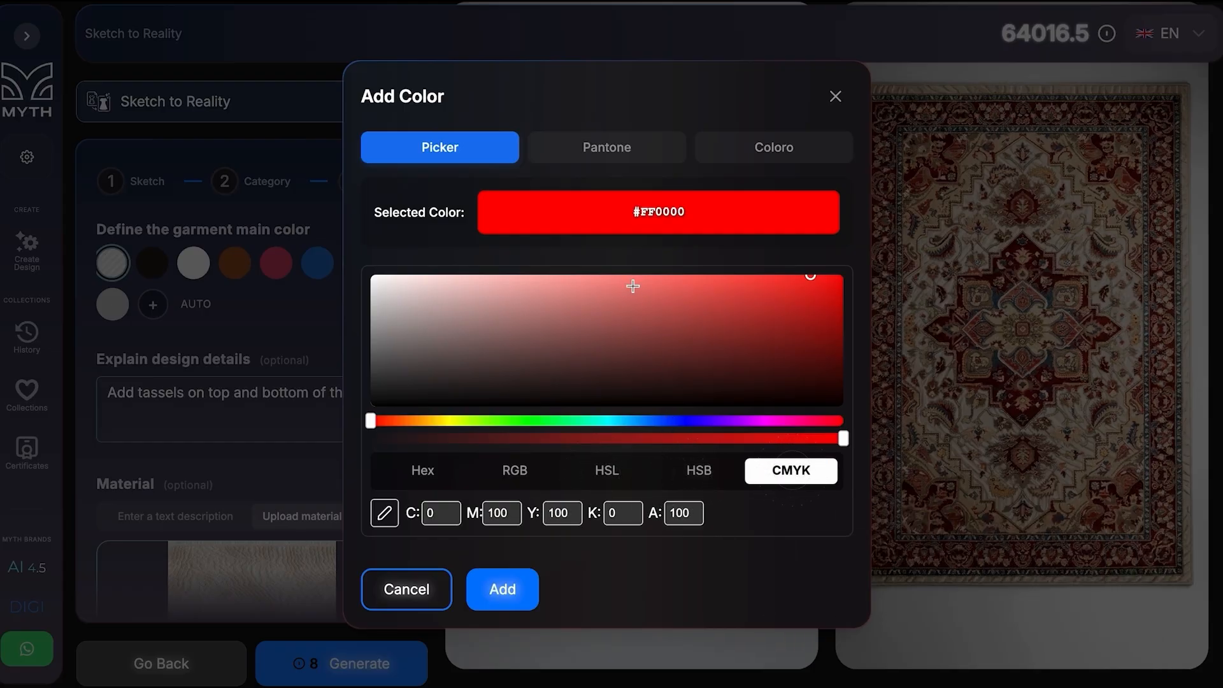
Pick the muted tan #A18772 as the custom main color by adjusting its shade and hue.
{"action": "left_click", "coordinate": [653, 319]}
{"action": "left_click", "coordinate": [509, 323]}
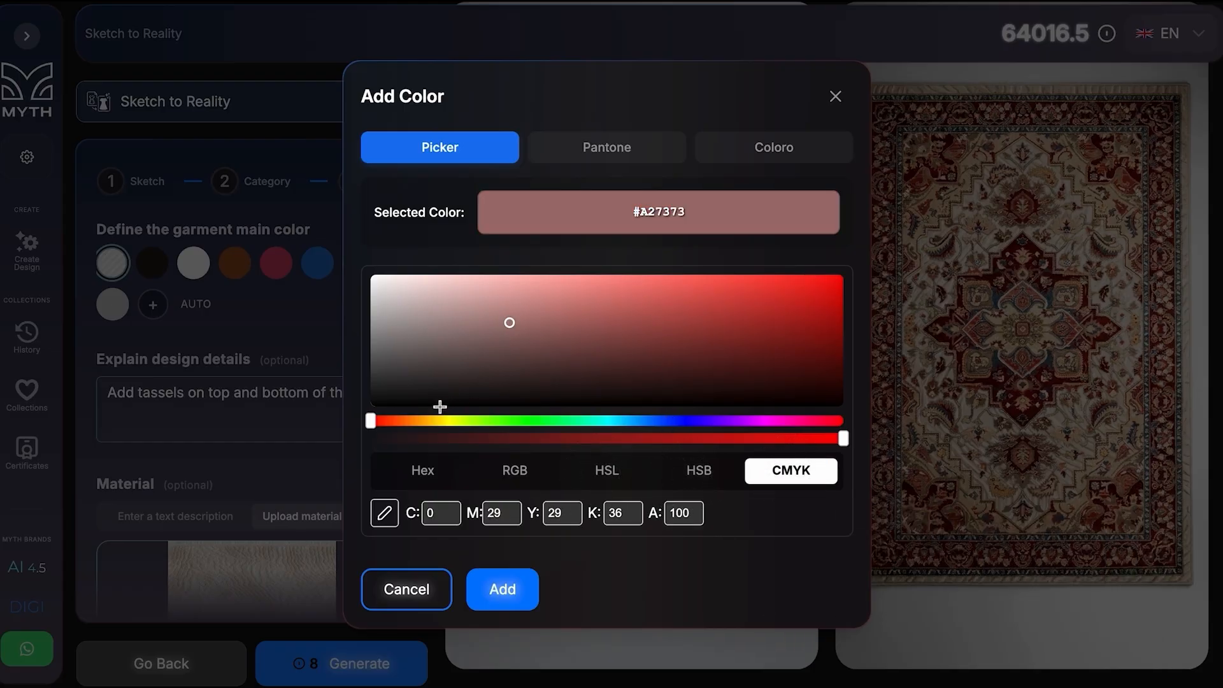
{"action": "left_click", "coordinate": [404, 421]}
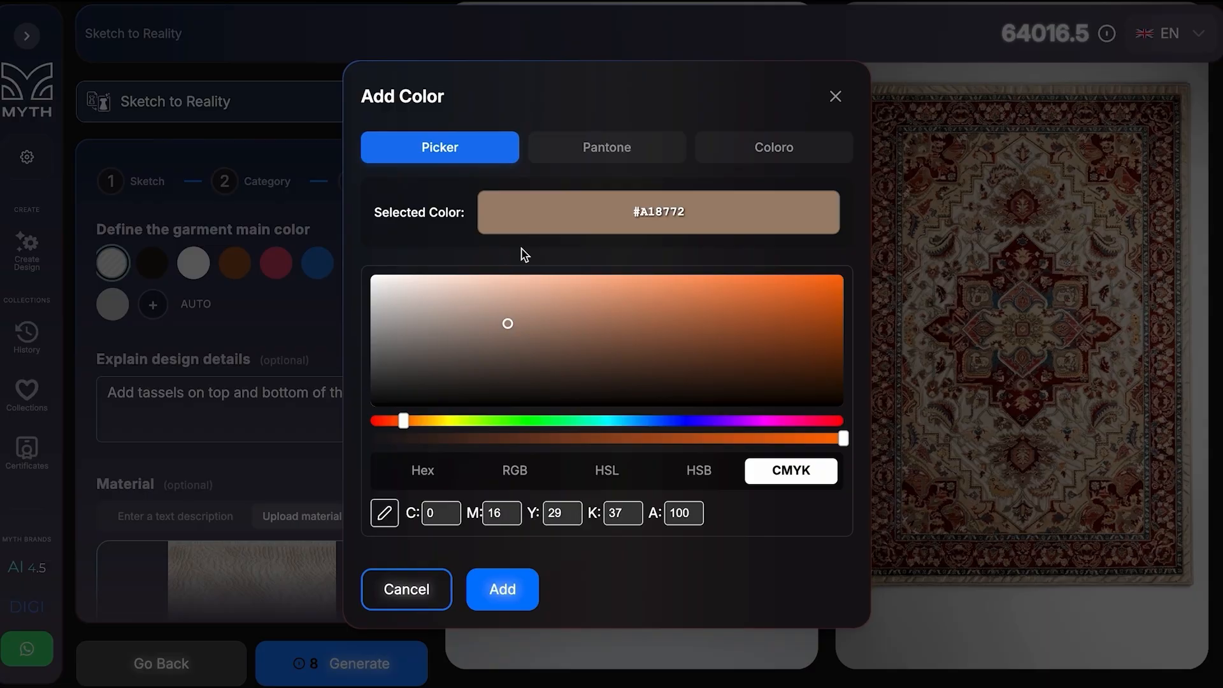
Search the Pantone library for "dus" and choose desert-dust (Tpx 13-1018, #E3BC8E) as the main color.
{"action": "left_click", "coordinate": [574, 164]}
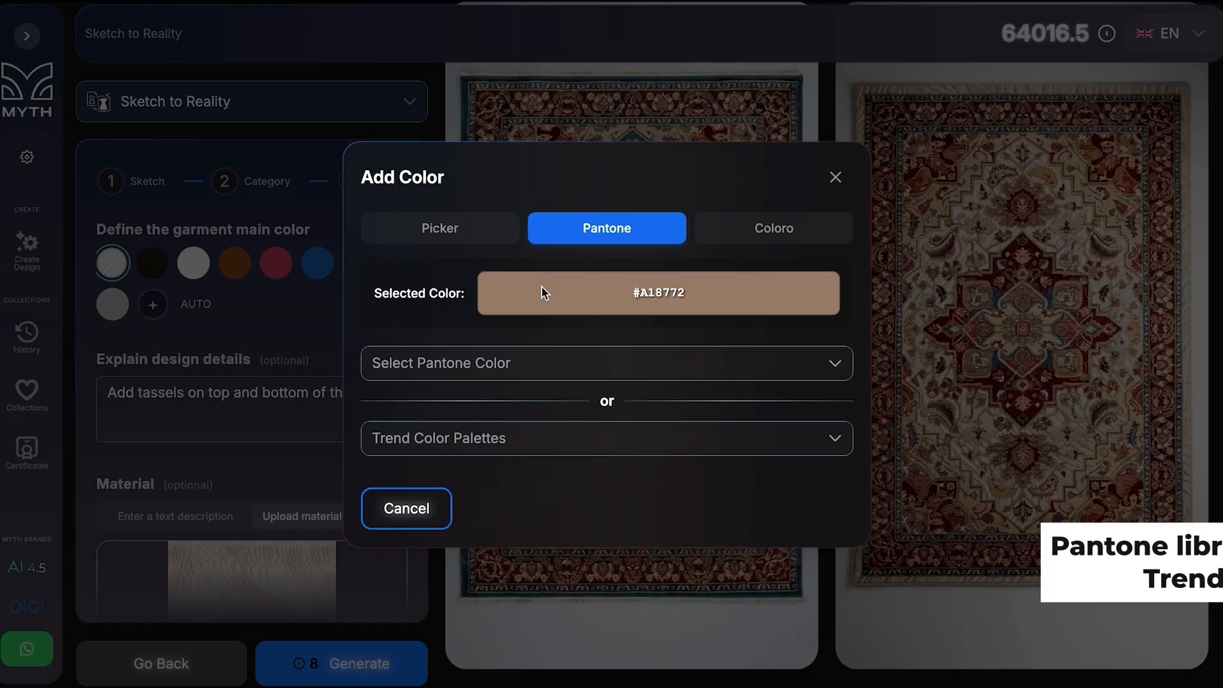
{"action": "left_click", "coordinate": [484, 363]}
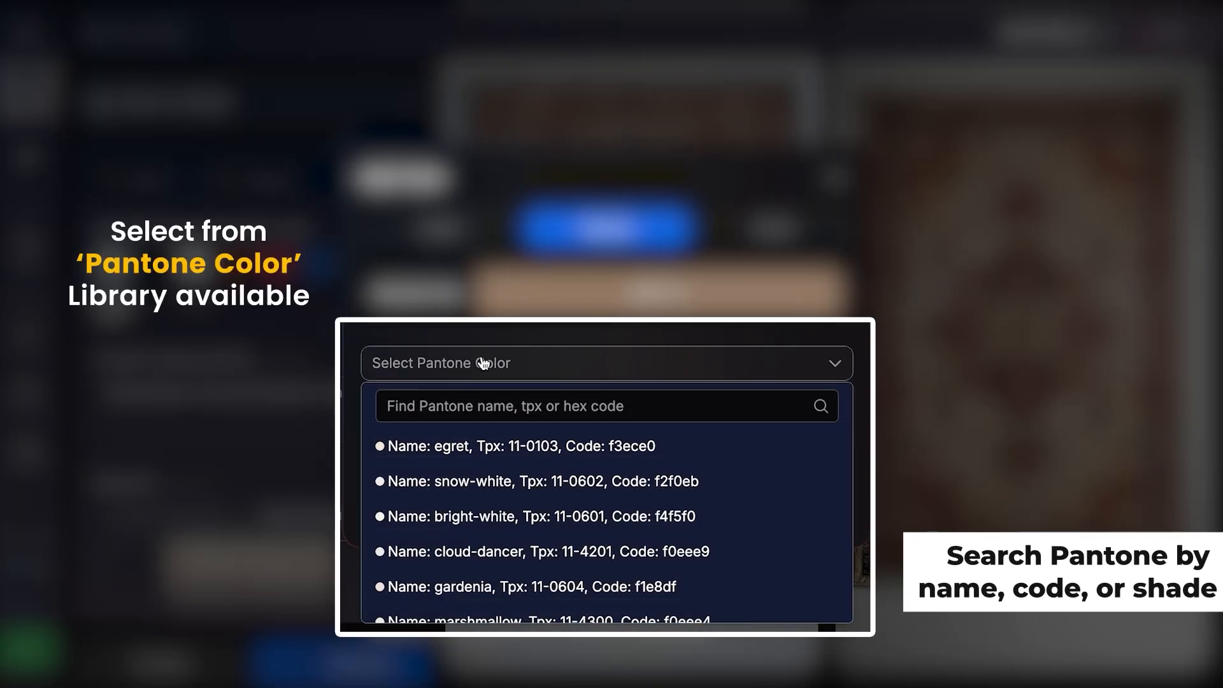
{"action": "scroll", "coordinate": [490, 548], "scroll_direction": "down", "scroll_amount": 3}
{"action": "scroll", "coordinate": [490, 566], "scroll_direction": "down", "scroll_amount": 2}
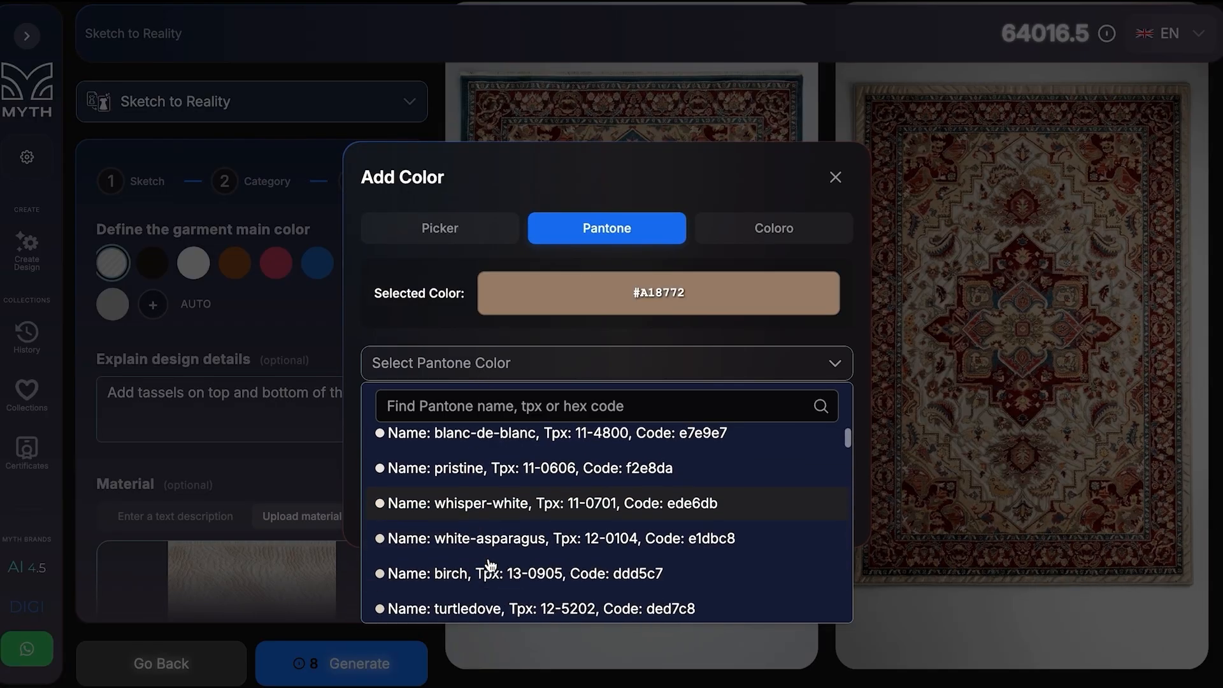
{"action": "left_click", "coordinate": [446, 405]}
{"action": "type", "text": "dus"}
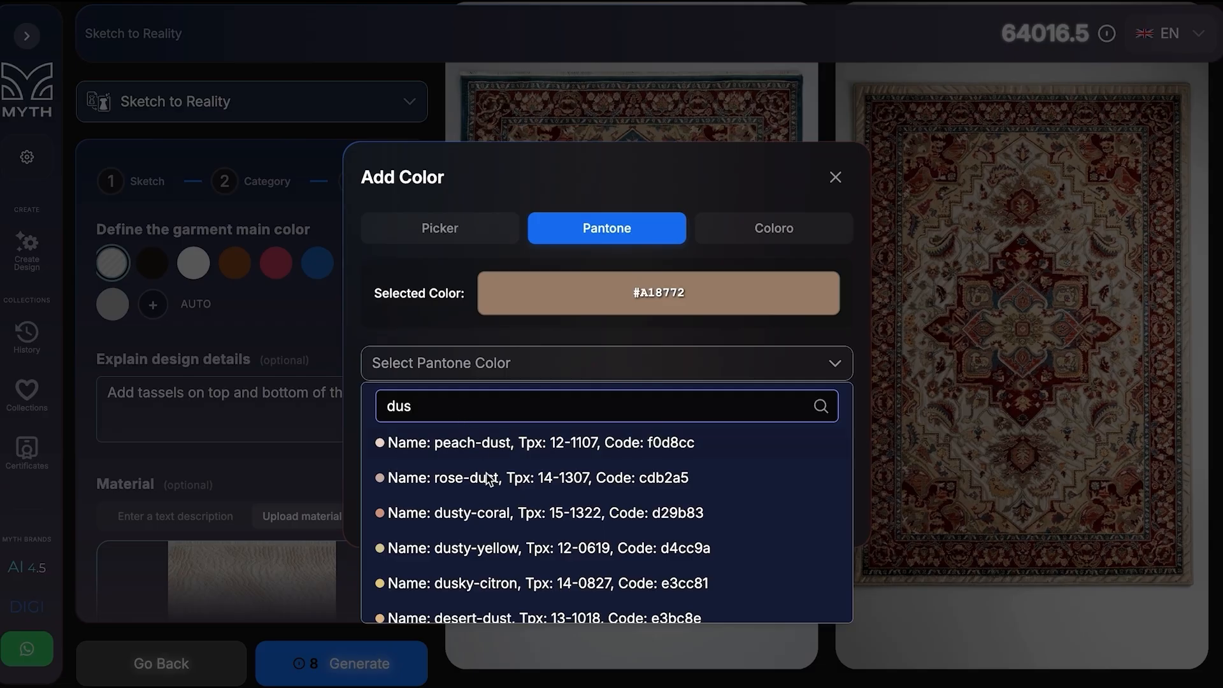
{"action": "scroll", "coordinate": [494, 548], "scroll_direction": "down", "scroll_amount": 2}
{"action": "left_click", "coordinate": [472, 546]}
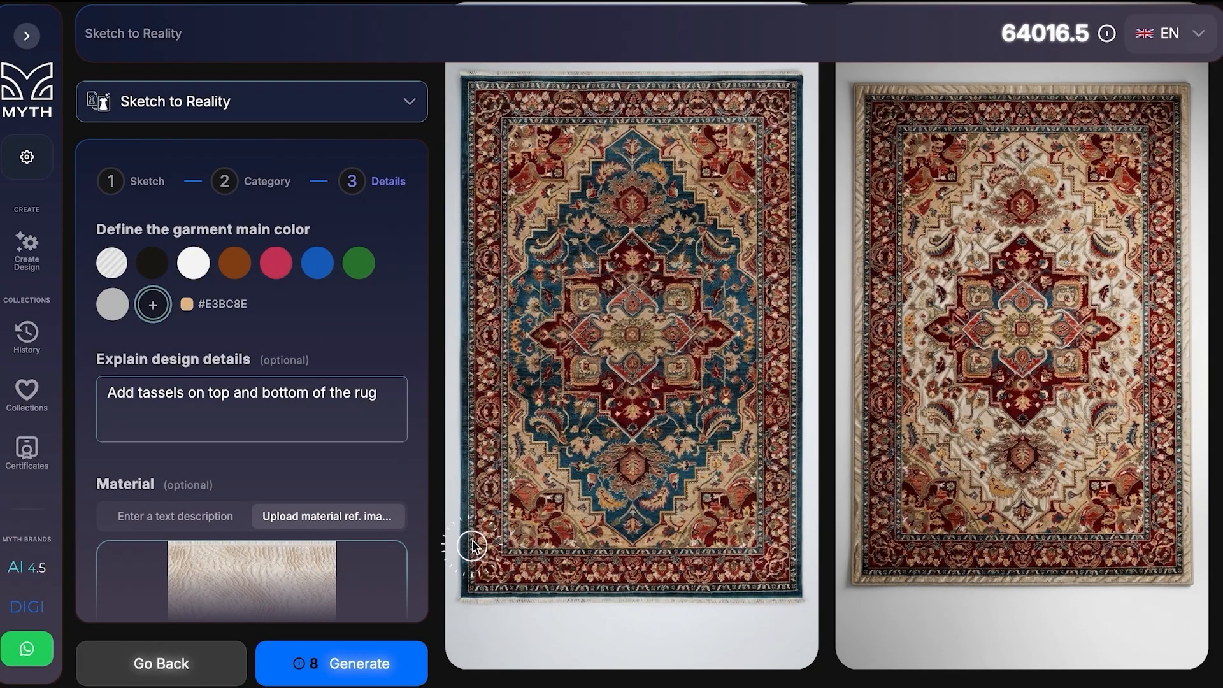
Generate the tasseled carpet at 4K (4096px) and 9:16 in the Pantone color and view the result enlarged.
{"action": "scroll", "coordinate": [289, 328], "scroll_direction": "down", "scroll_amount": 2}
{"action": "scroll", "coordinate": [289, 329], "scroll_direction": "down", "scroll_amount": 5}
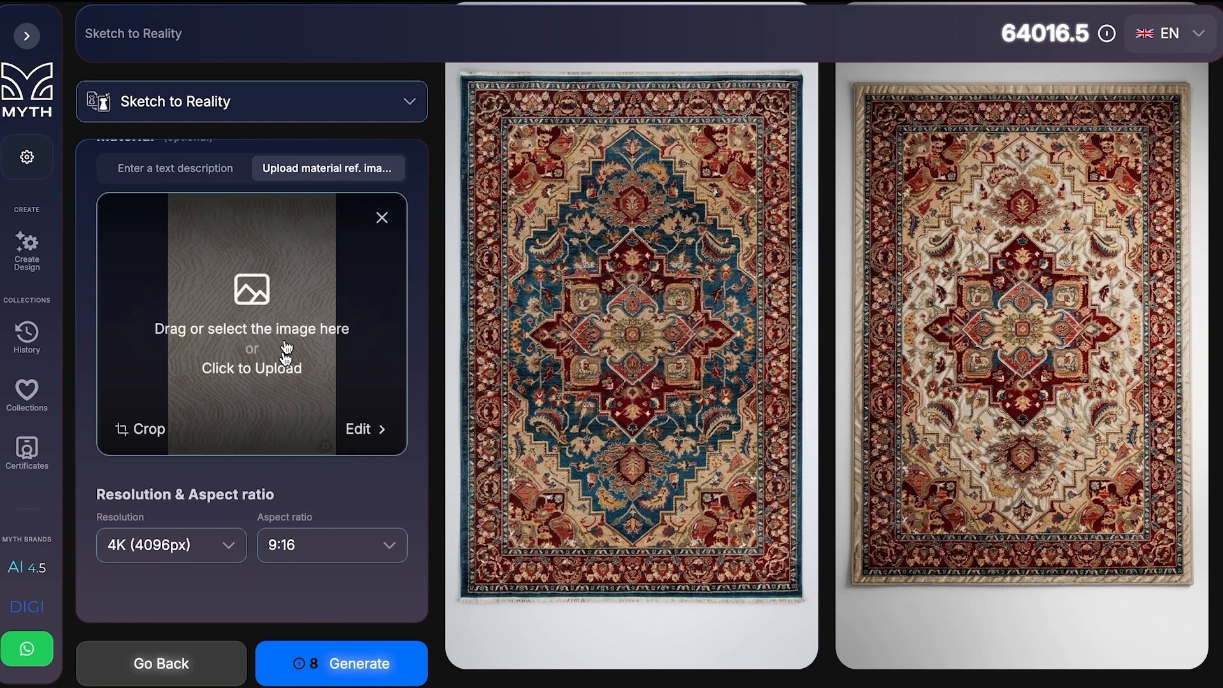
{"action": "left_click", "coordinate": [301, 664]}
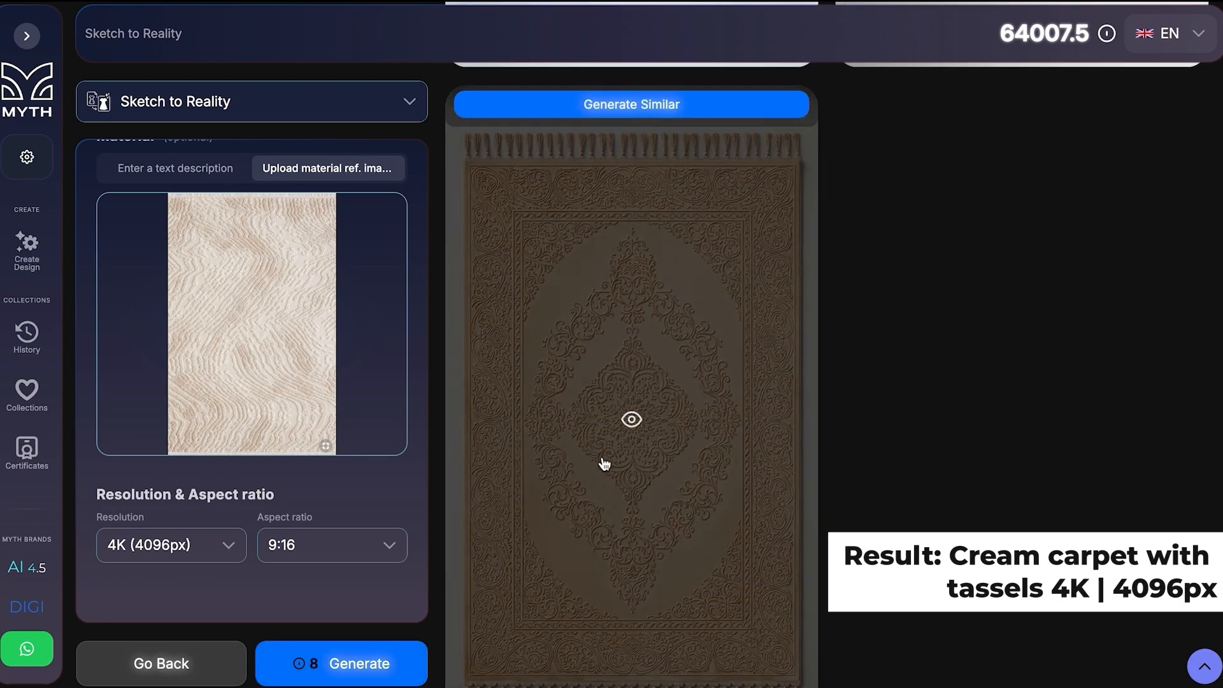
{"action": "left_click", "coordinate": [604, 446]}
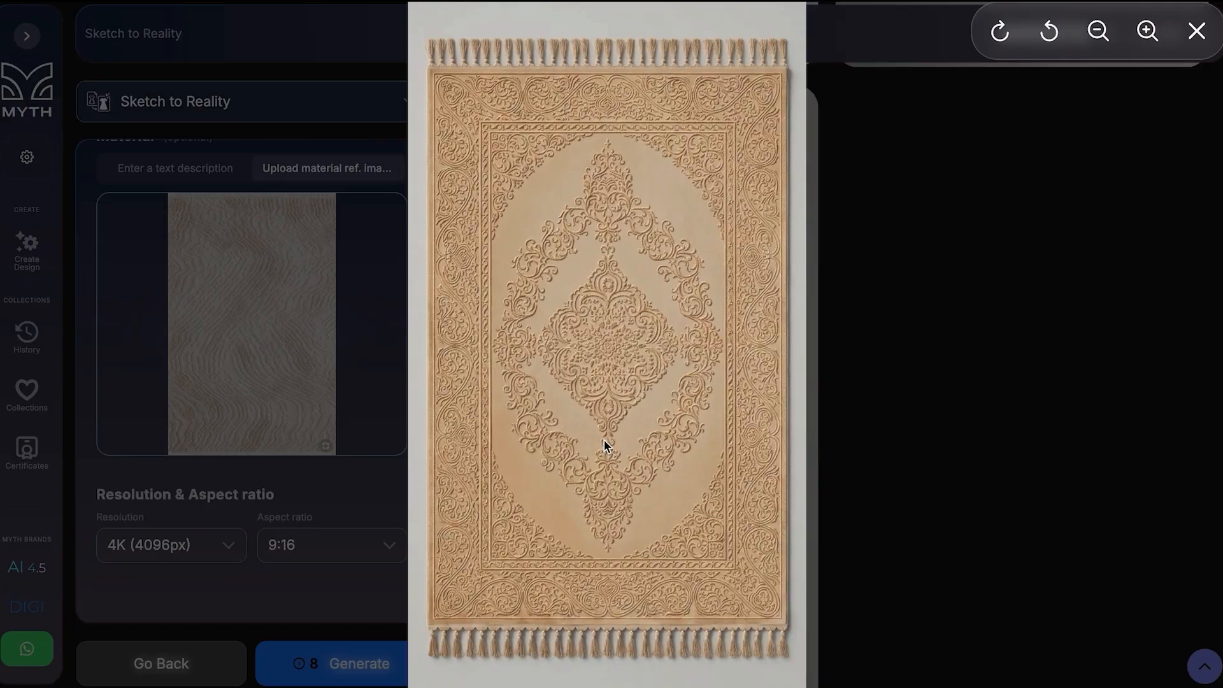
{"action": "left_click", "coordinate": [884, 316]}
Set the main color to the crimson preset #C8385E, generate another carpet and inspect the enlarged result.
{"action": "scroll", "coordinate": [314, 456], "scroll_direction": "up", "scroll_amount": 5}
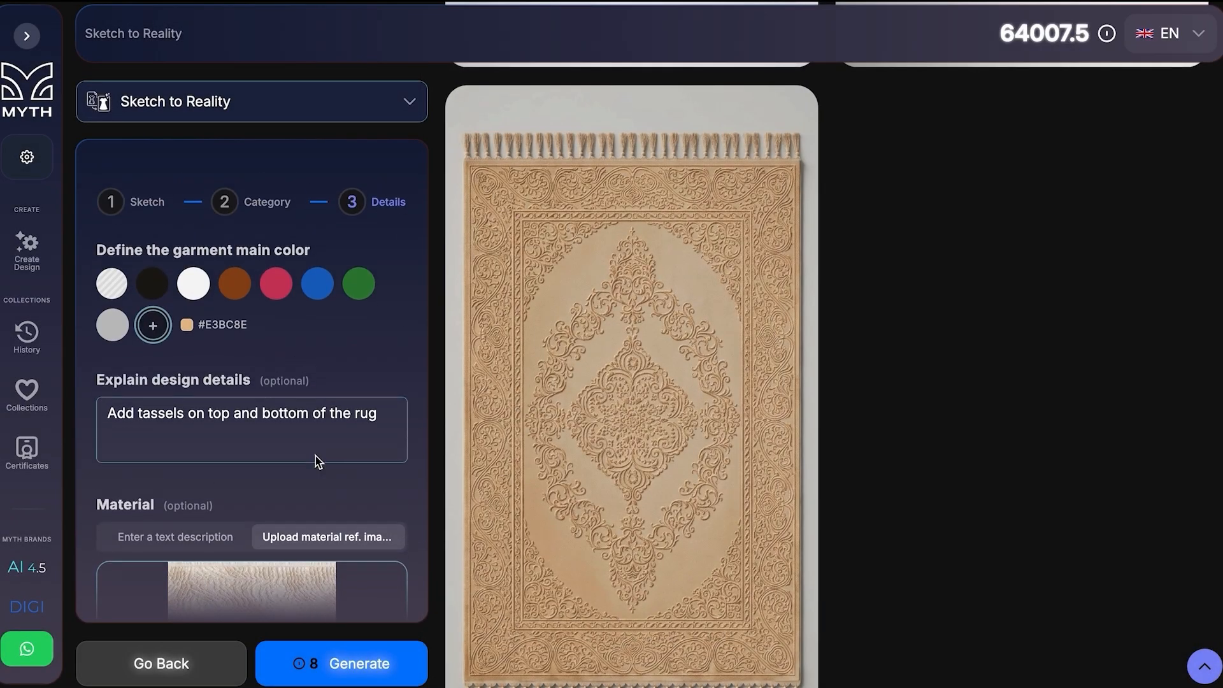
{"action": "left_click", "coordinate": [277, 263]}
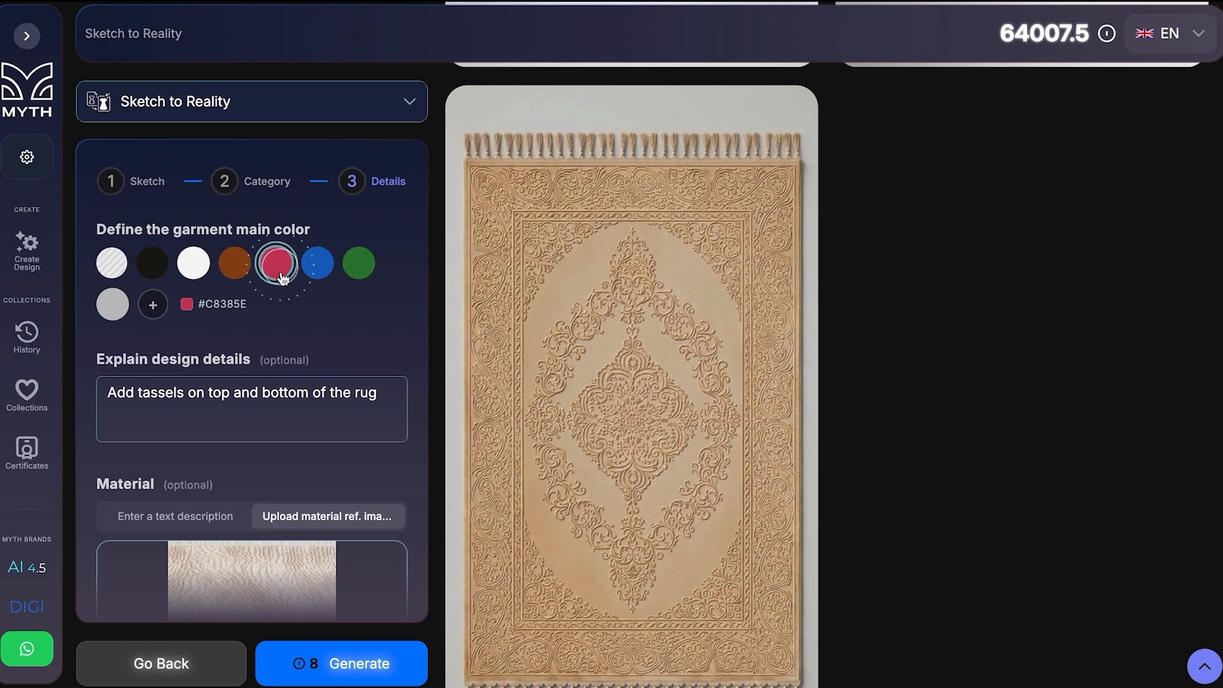
{"action": "scroll", "coordinate": [286, 384], "scroll_direction": "down", "scroll_amount": 5}
{"action": "left_click", "coordinate": [327, 675]}
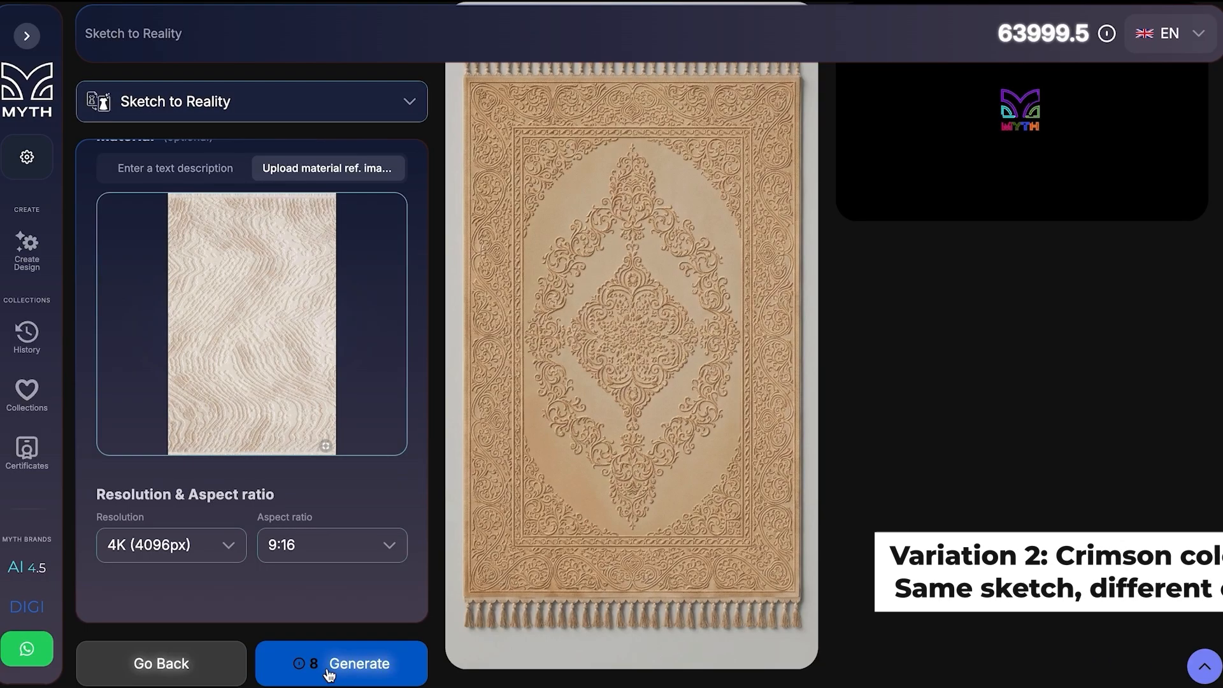
{"action": "left_click", "coordinate": [967, 432]}
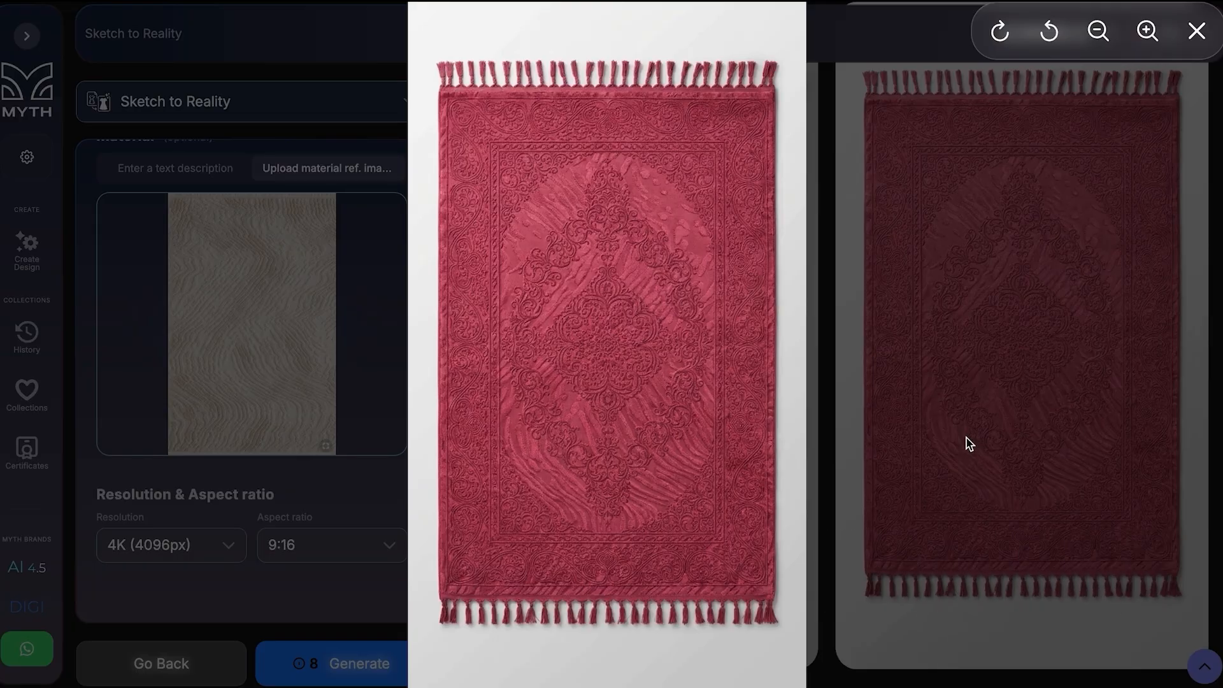
{"action": "left_click", "coordinate": [969, 444]}
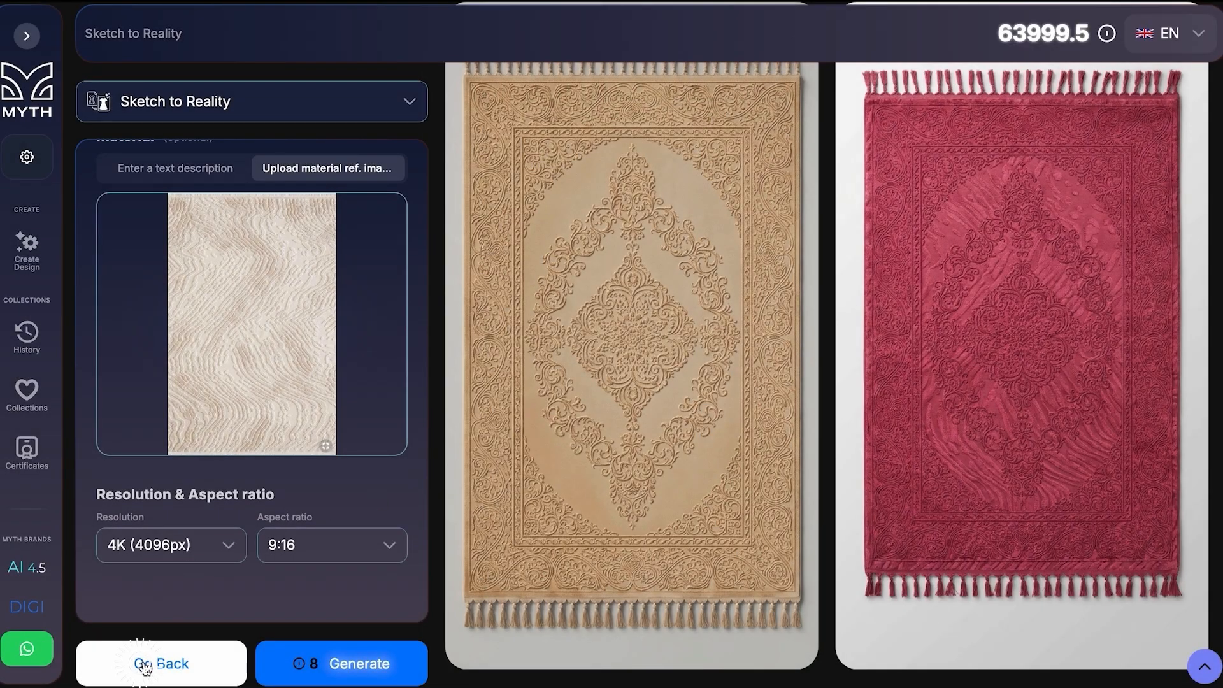
Remove the carpet reference image from the sketch stage and return to the design details, keeping the Carpets category.
{"action": "left_click", "coordinate": [140, 663]}
{"action": "left_click", "coordinate": [188, 655]}
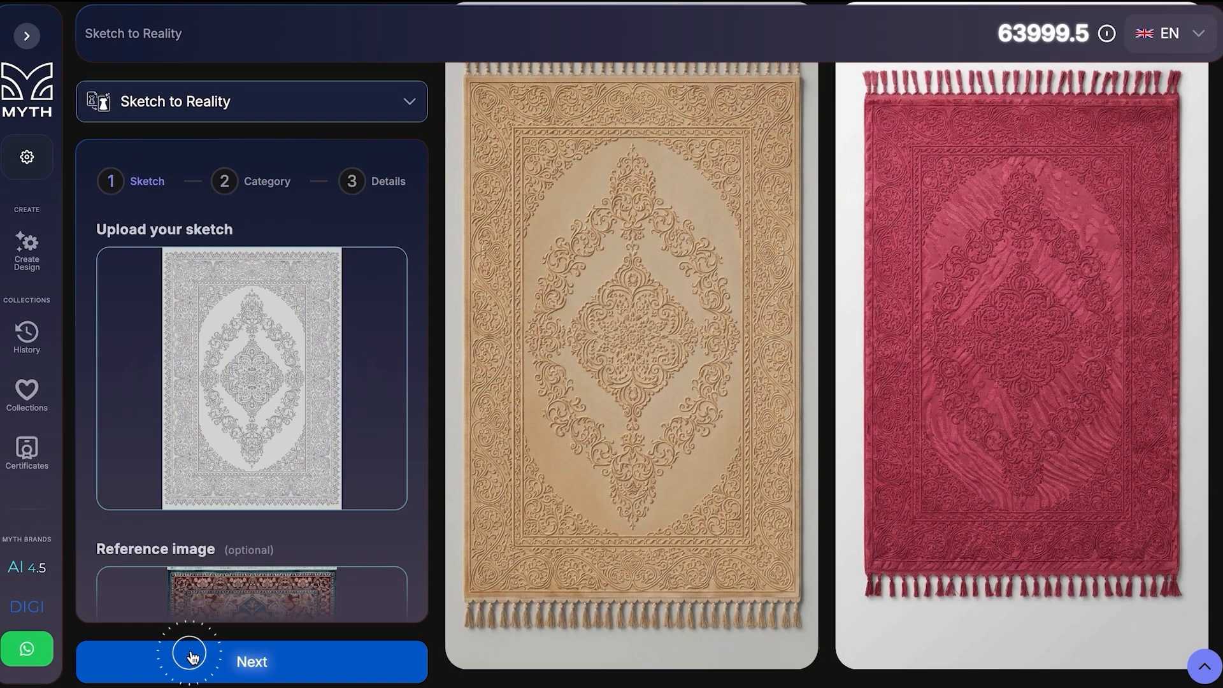
{"action": "scroll", "coordinate": [245, 505], "scroll_direction": "down", "scroll_amount": 4}
{"action": "left_click", "coordinate": [382, 325]}
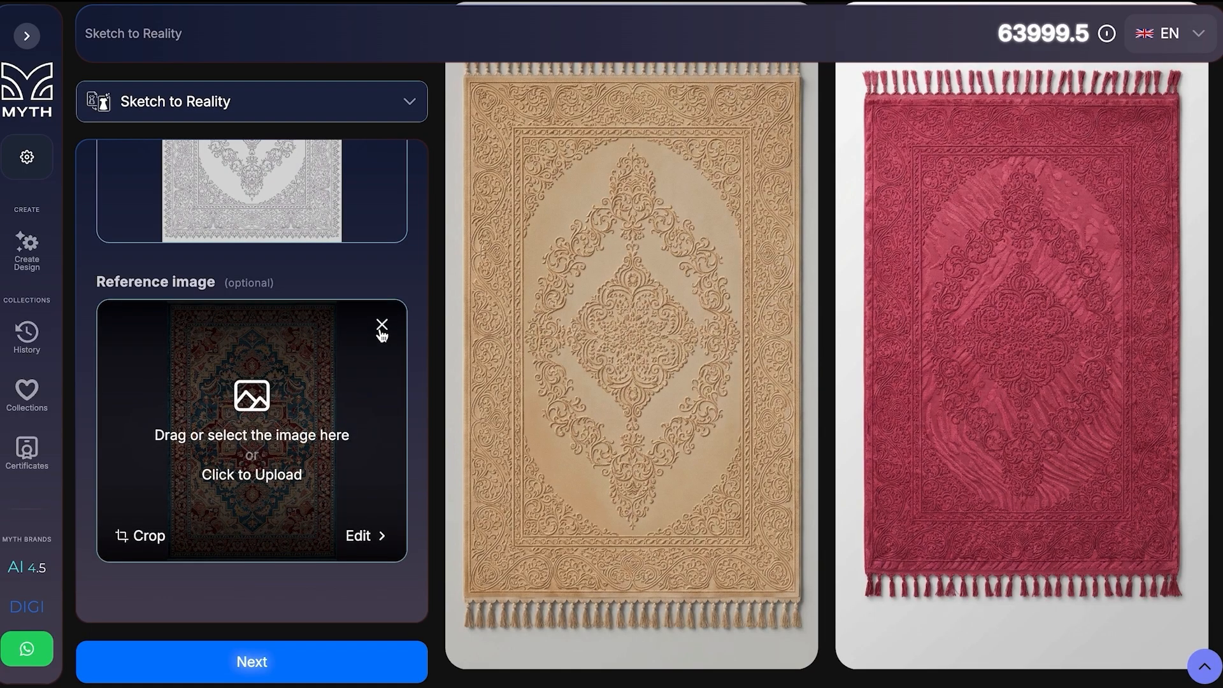
{"action": "scroll", "coordinate": [338, 408], "scroll_direction": "up", "scroll_amount": 5}
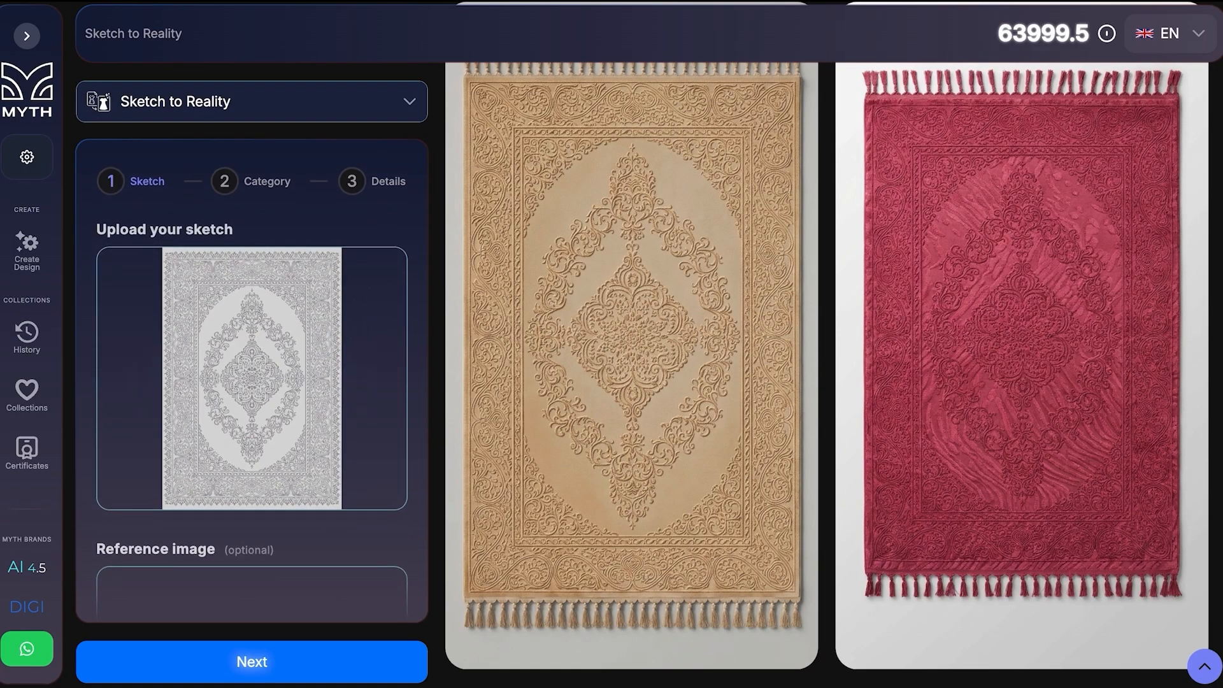
{"action": "left_click", "coordinate": [347, 658]}
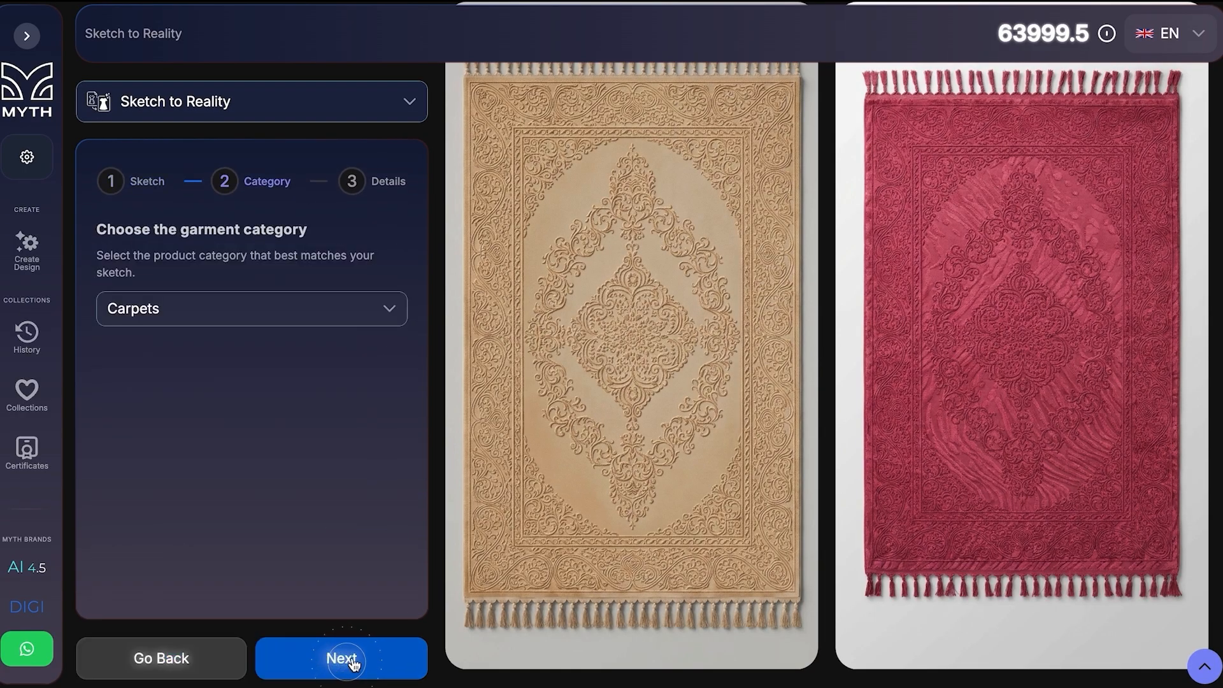
{"action": "left_click", "coordinate": [355, 664]}
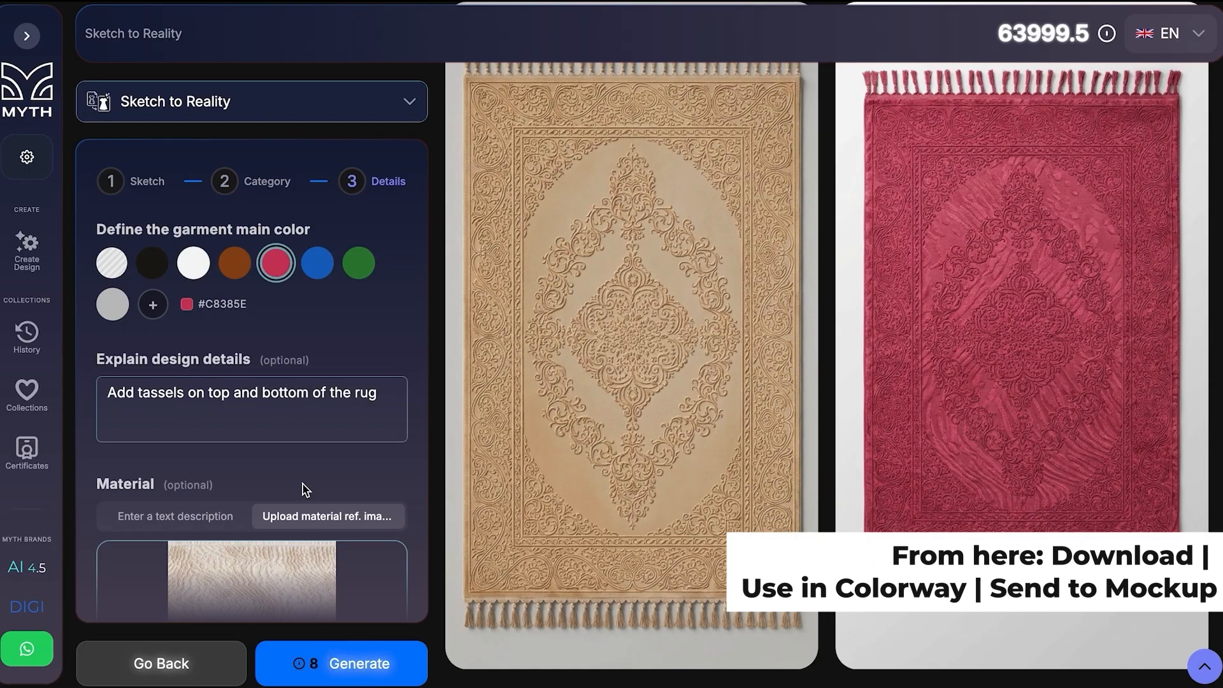
Change the preset main color, generate a carpet without the reference image and open the new result.
{"action": "scroll", "coordinate": [302, 490], "scroll_direction": "down", "scroll_amount": 1}
{"action": "left_click", "coordinate": [116, 187]}
{"action": "scroll", "coordinate": [265, 390], "scroll_direction": "down", "scroll_amount": 3}
{"action": "left_click", "coordinate": [306, 660]}
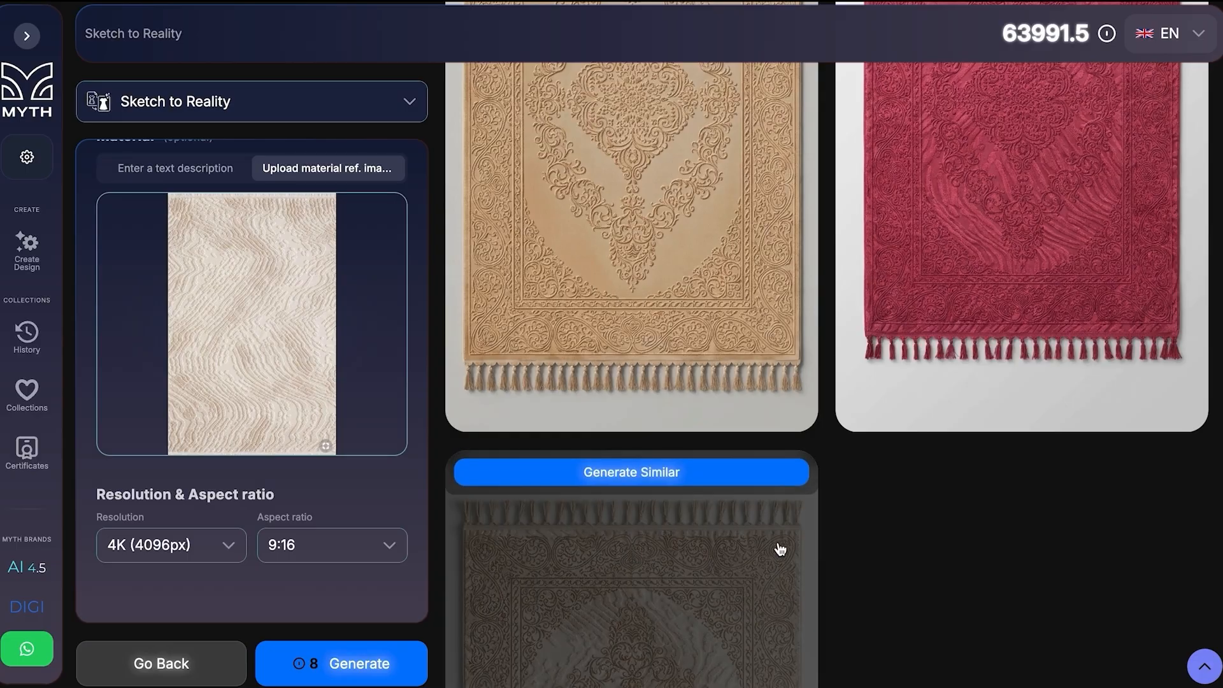
{"action": "scroll", "coordinate": [768, 533], "scroll_direction": "down", "scroll_amount": 5}
{"action": "left_click", "coordinate": [692, 425]}
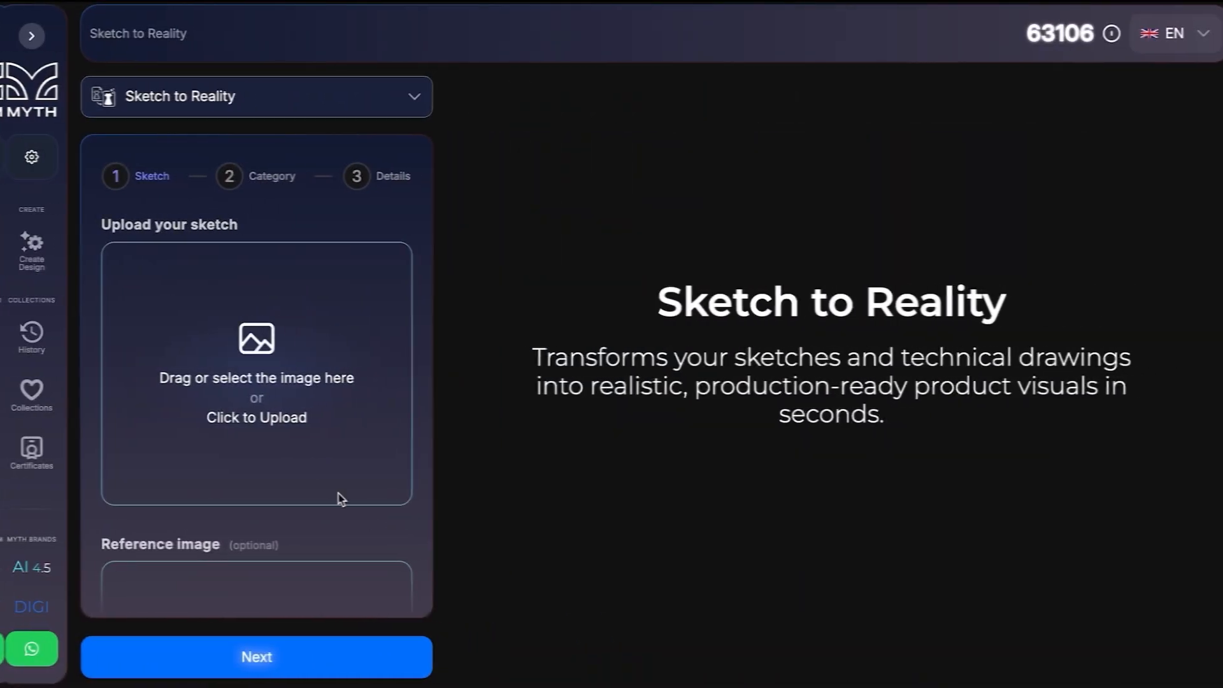
Upload the evening dress sketch without a reference image and choose Dresses as the garment category.
{"action": "left_click", "coordinate": [270, 342]}
{"action": "scroll", "coordinate": [415, 469], "scroll_direction": "down", "scroll_amount": 3}
{"action": "scroll", "coordinate": [399, 573], "scroll_direction": "down", "scroll_amount": 2}
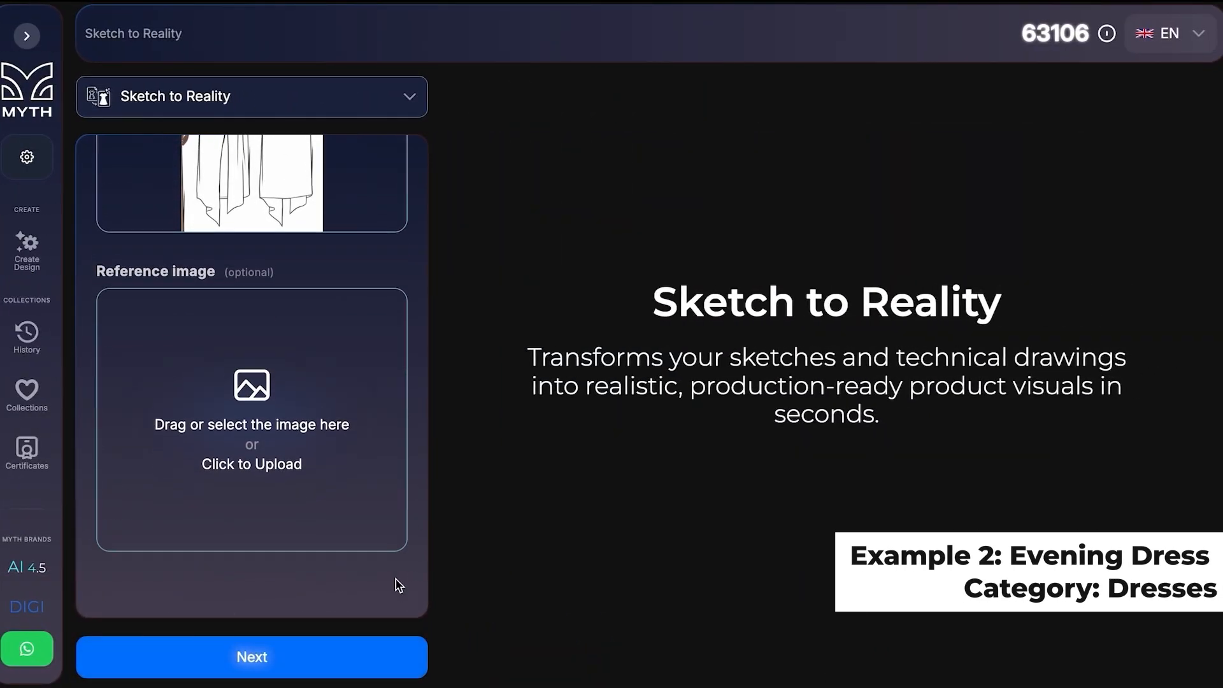
{"action": "left_click", "coordinate": [355, 654]}
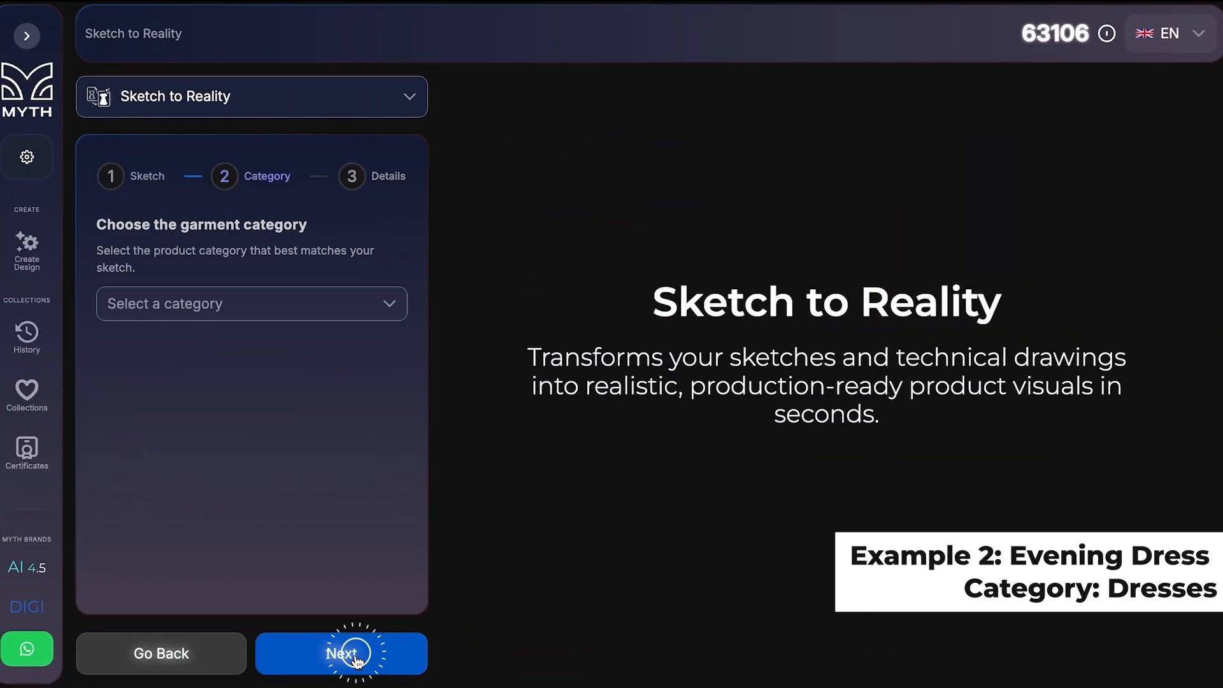
{"action": "left_click", "coordinate": [304, 309]}
{"action": "left_click", "coordinate": [221, 508]}
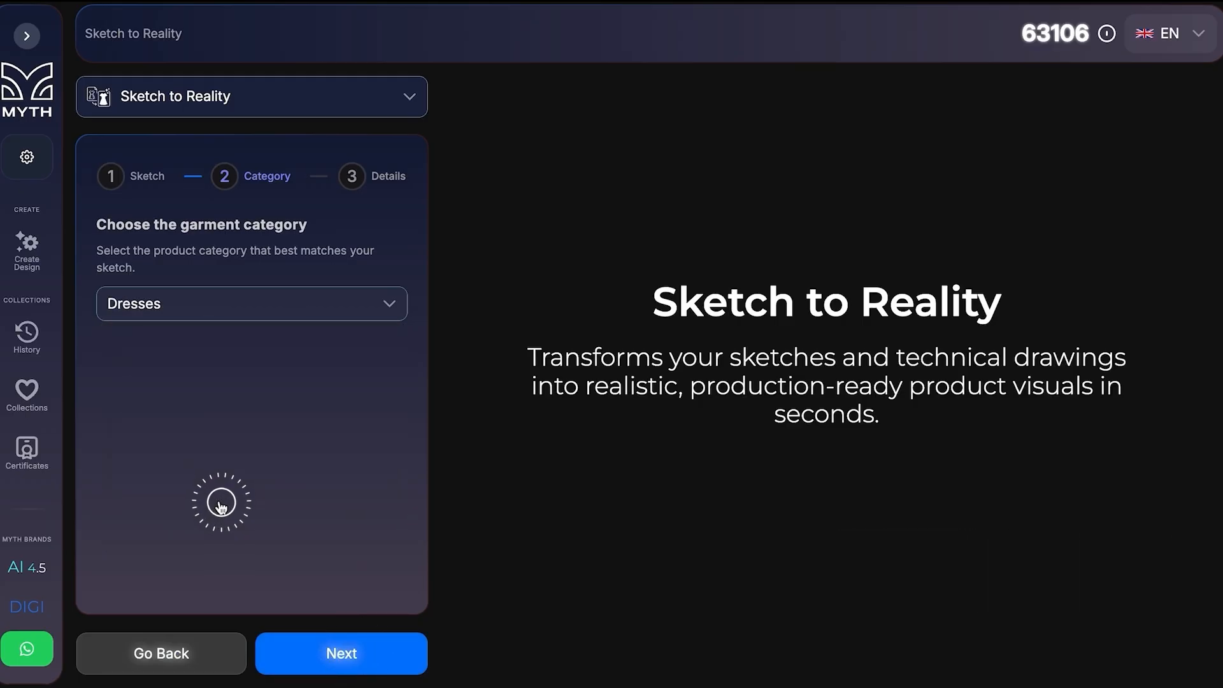
{"action": "left_click", "coordinate": [304, 642]}
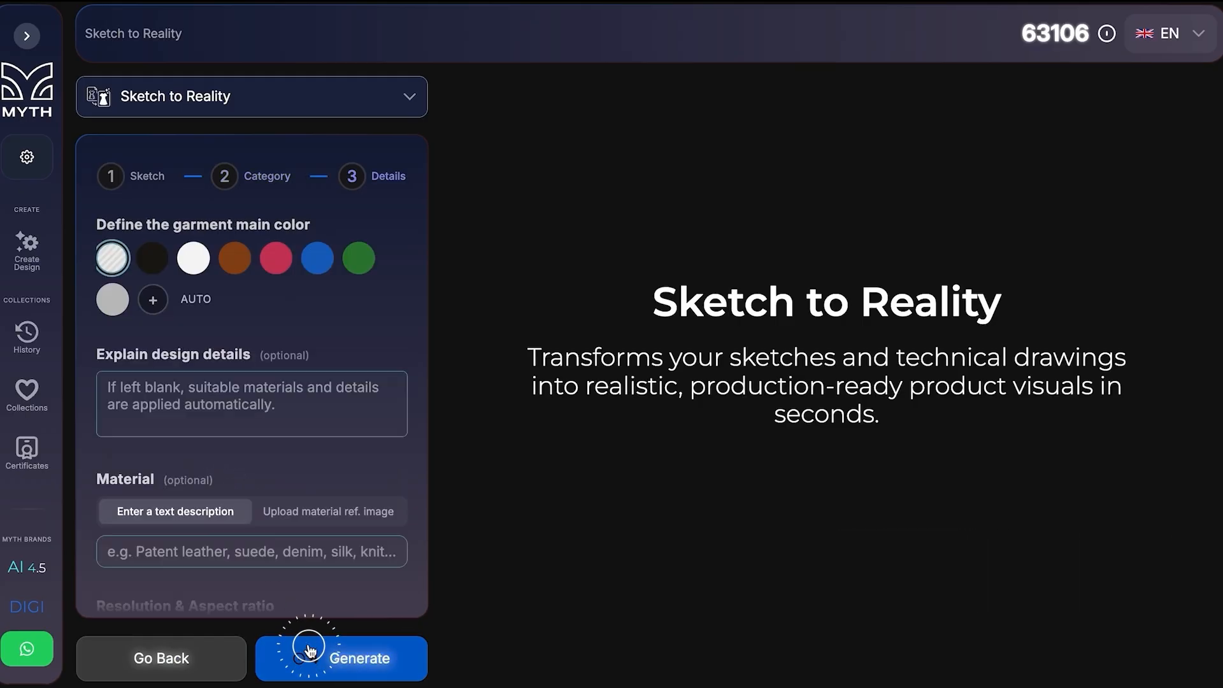
Describe the dress design details as "The shoulder straps should have golden metallic trims".
{"action": "scroll", "coordinate": [191, 394], "scroll_direction": "down", "scroll_amount": 2}
{"action": "left_click", "coordinate": [292, 284]}
{"action": "type", "text": "The shoulder straps should have golden metalic"}
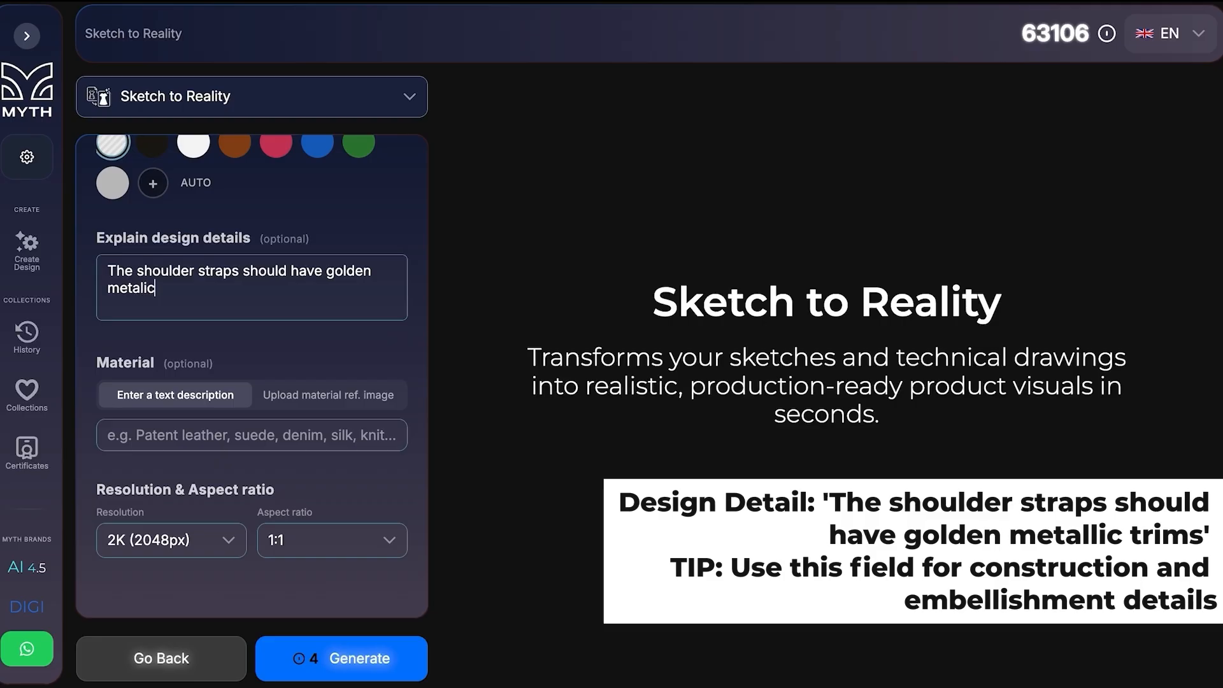
{"action": "key", "text": "BackSpace"}
{"action": "key", "text": "BackSpace"}
{"action": "type", "text": "lic trims"}
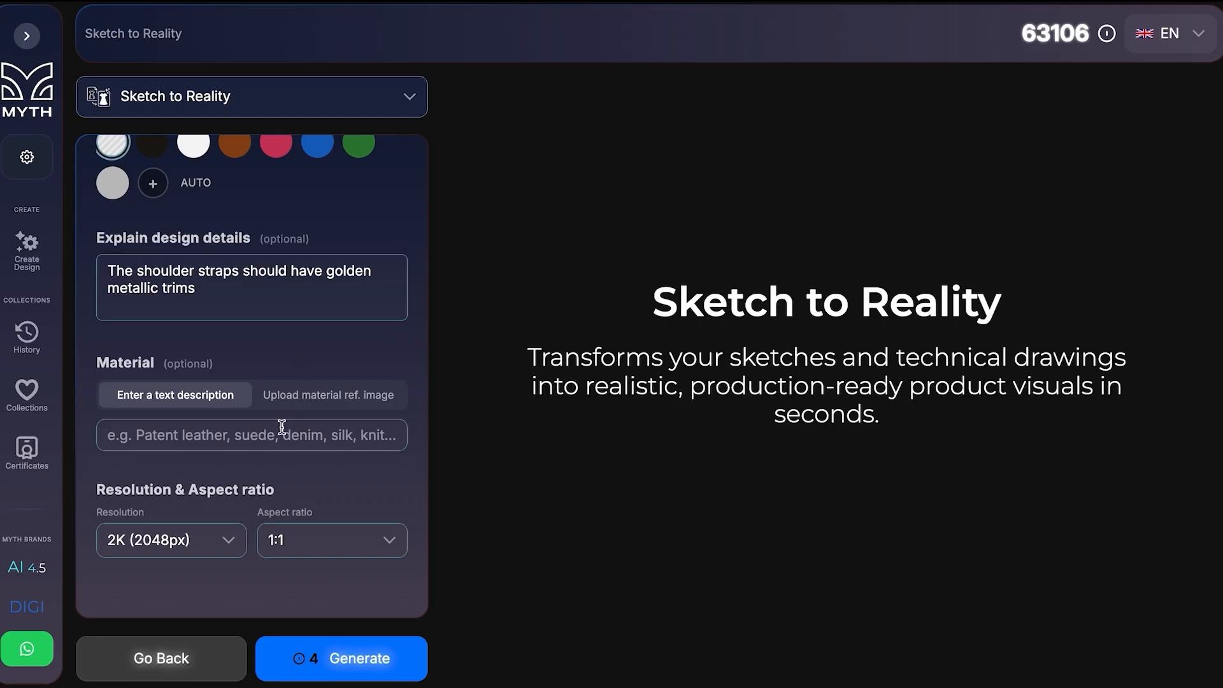
Switch the dress material to a reference image and upload the patterned fabric photo.
{"action": "left_click", "coordinate": [304, 396]}
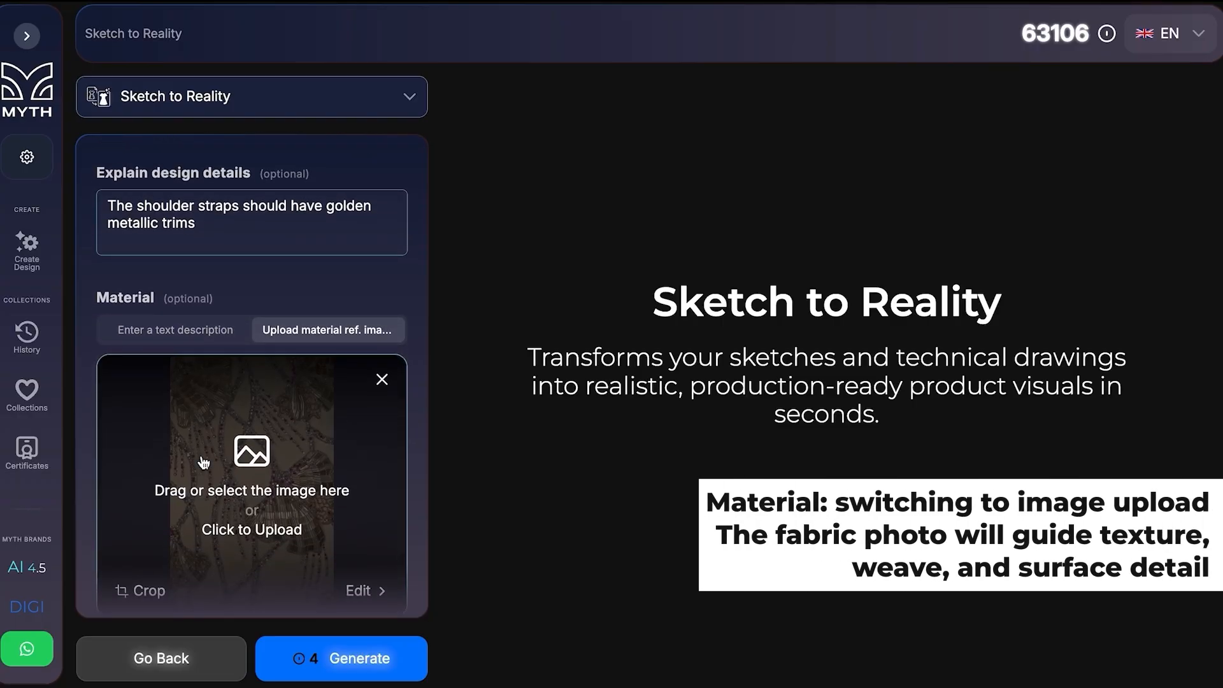
Switch the dress material to a text description and back to the uploaded fabric reference image.
{"action": "left_click", "coordinate": [177, 395]}
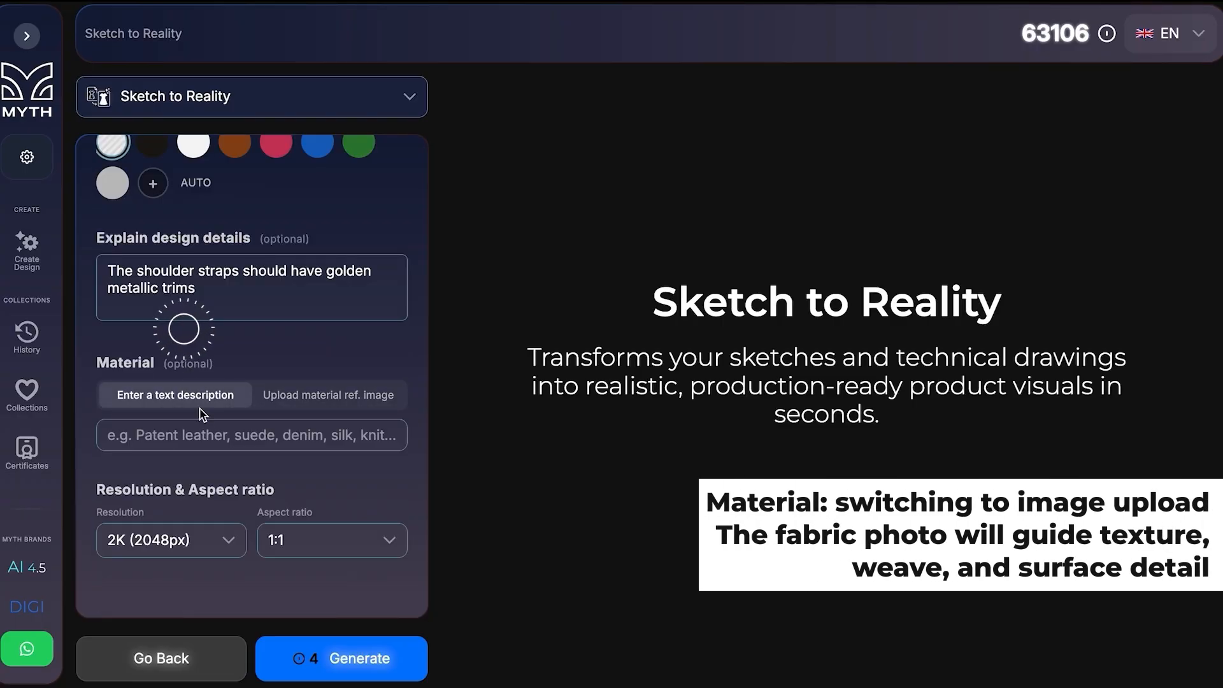
{"action": "left_click", "coordinate": [288, 407]}
Set the dress output to a 9:16 aspect ratio and 4K (4096px) resolution.
{"action": "scroll", "coordinate": [274, 414], "scroll_direction": "down", "scroll_amount": 4}
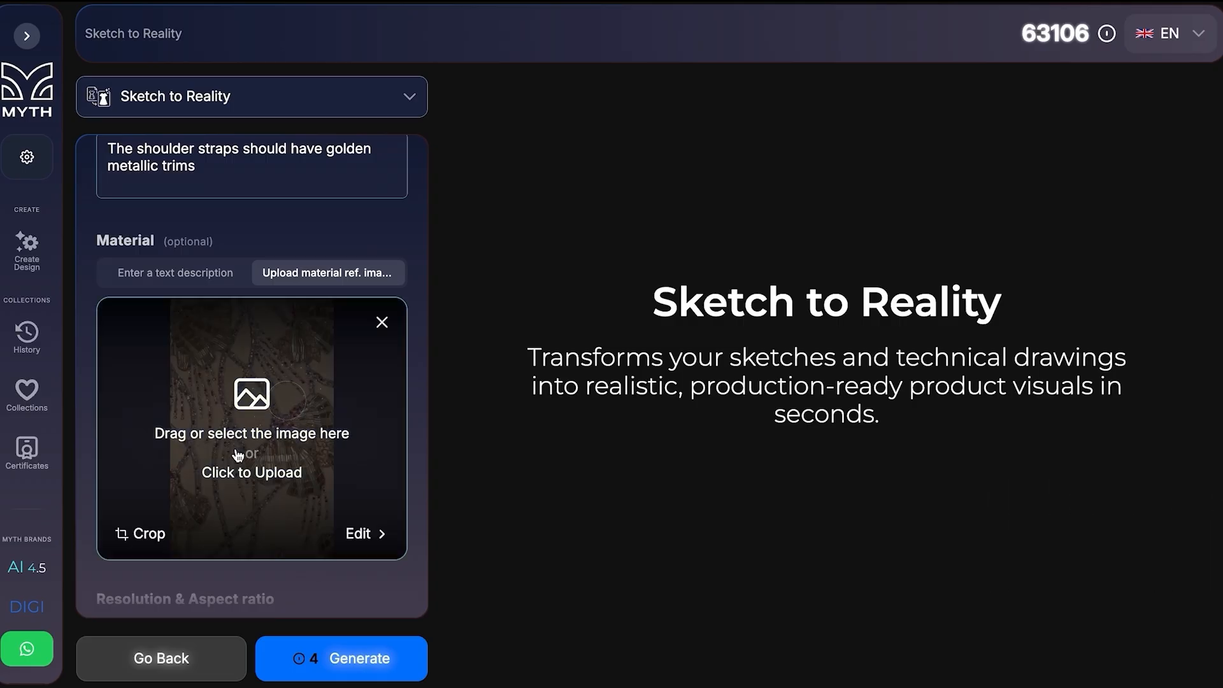
{"action": "left_click", "coordinate": [317, 541]}
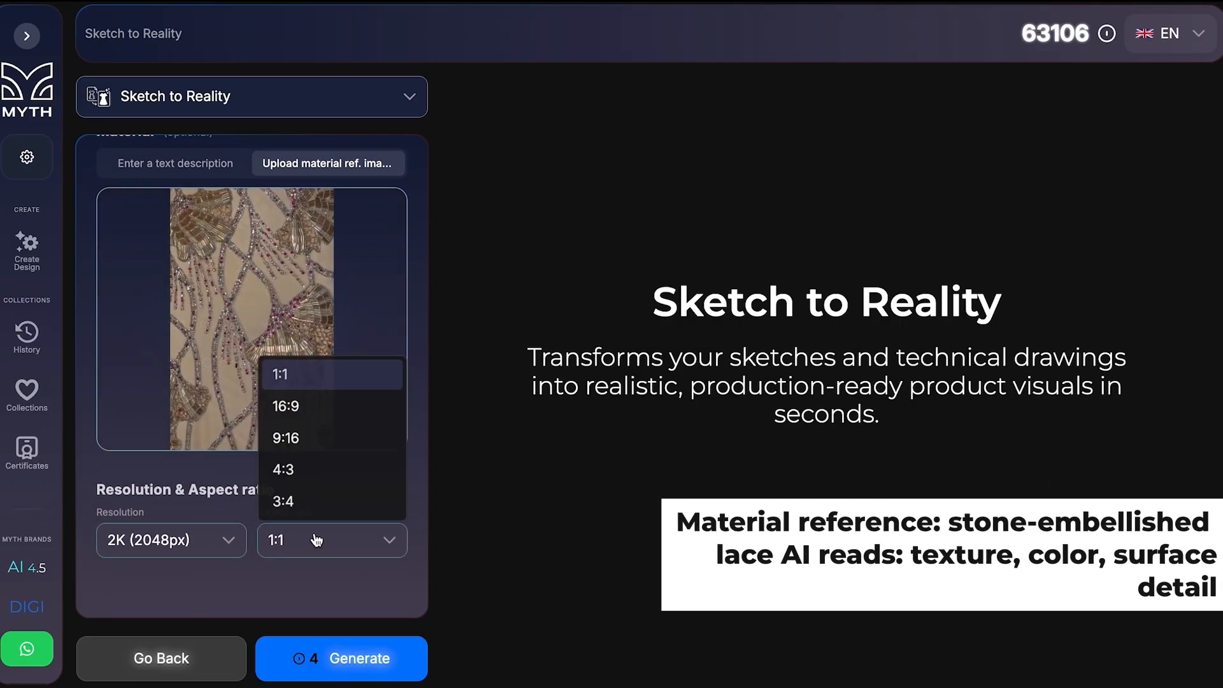
{"action": "left_click", "coordinate": [287, 437]}
{"action": "left_click", "coordinate": [212, 548]}
{"action": "left_click", "coordinate": [168, 637]}
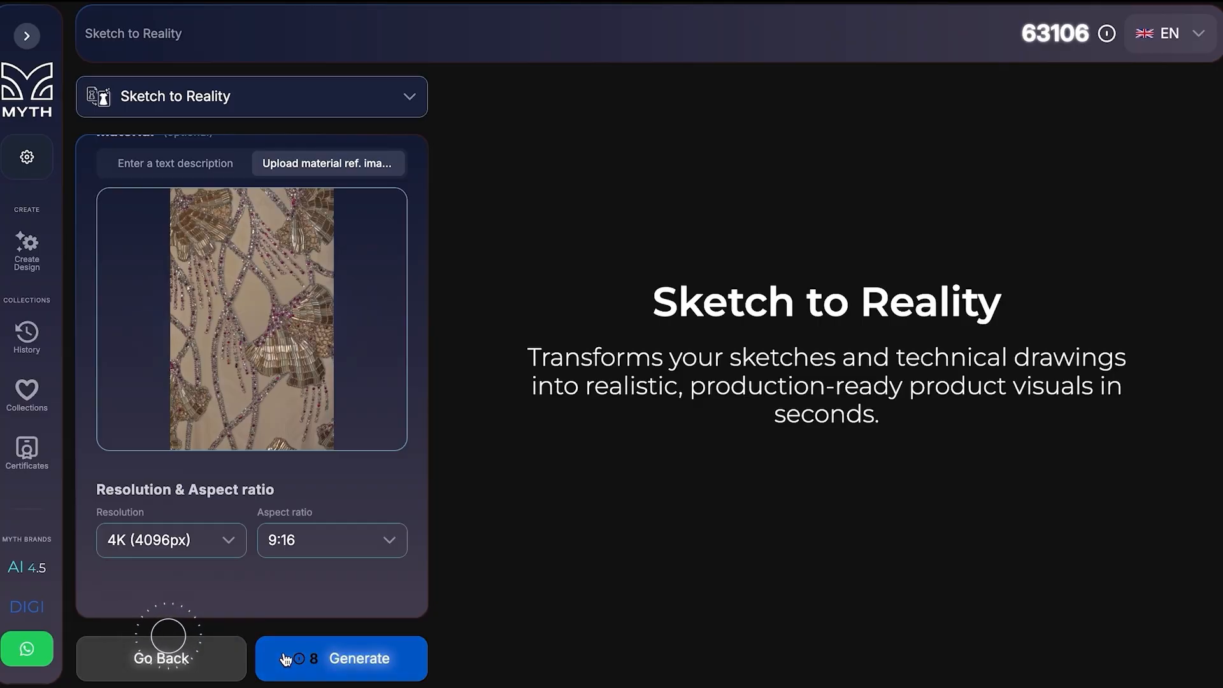
Generate the evening dress visual and open the result in the enlarged view.
{"action": "left_click", "coordinate": [289, 660]}
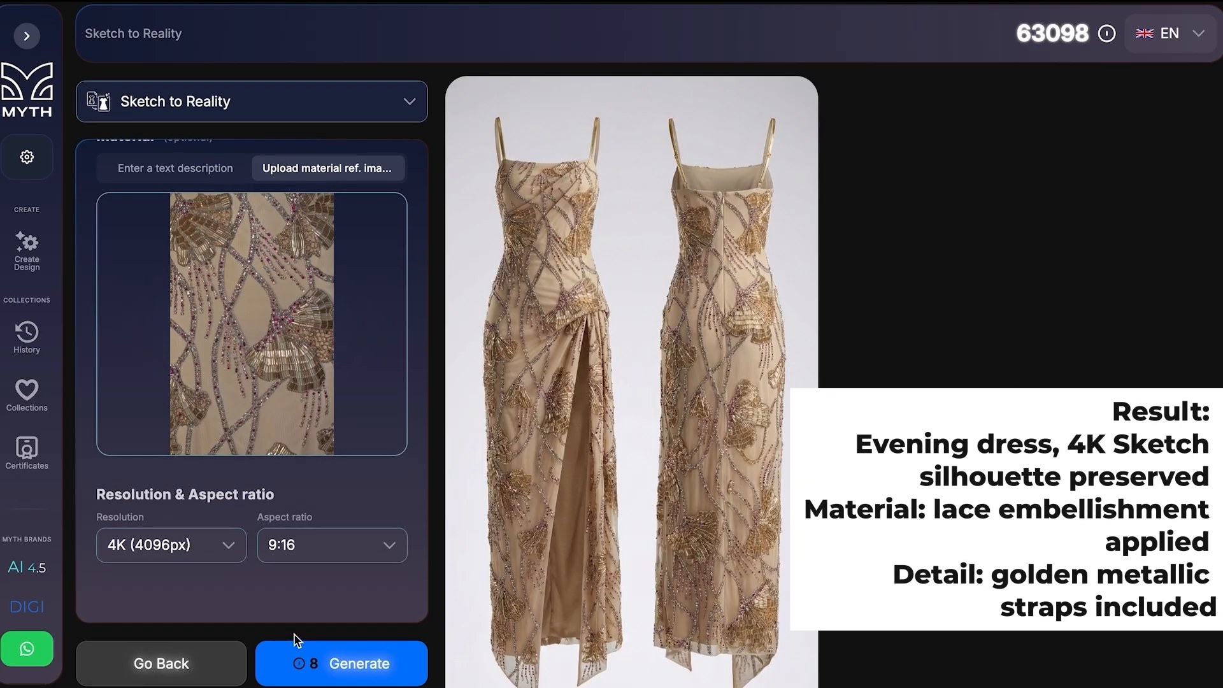
{"action": "left_click", "coordinate": [709, 562]}
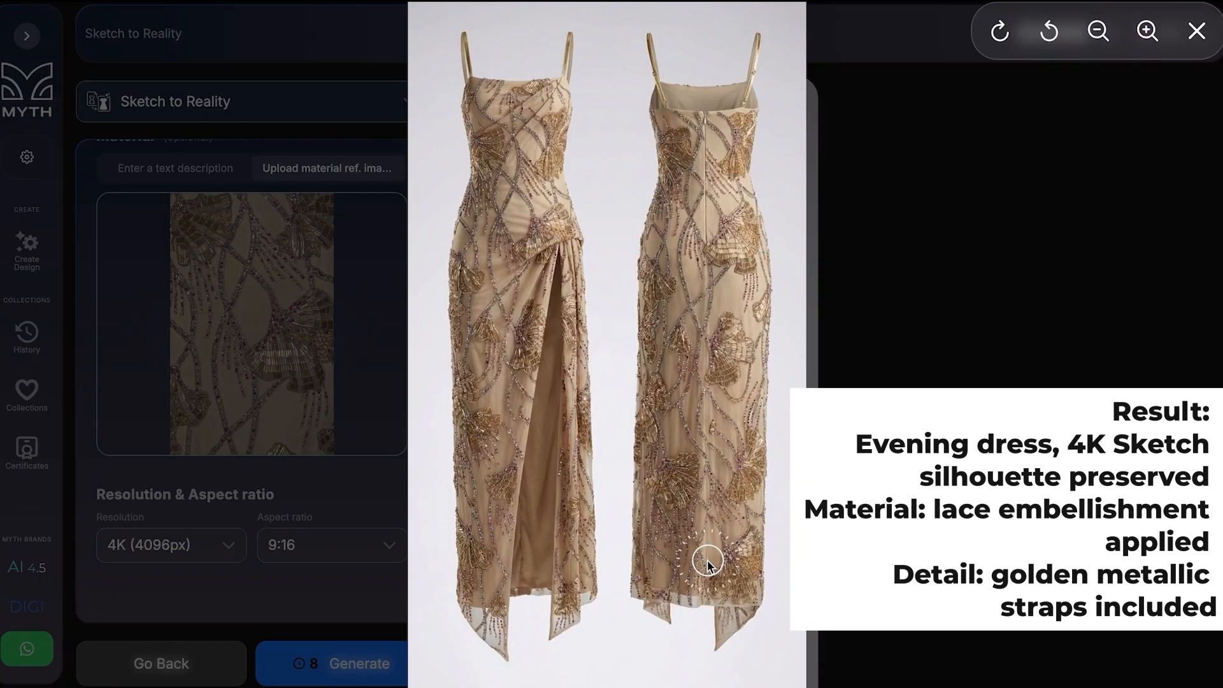